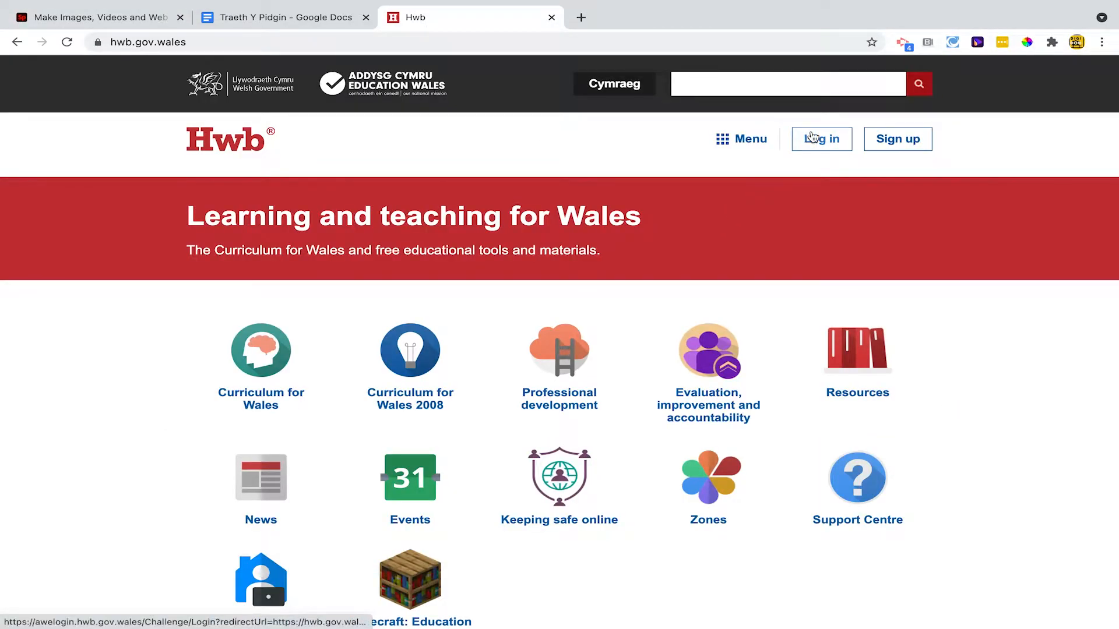
{"action": "left_click", "coordinate": [733, 139]}
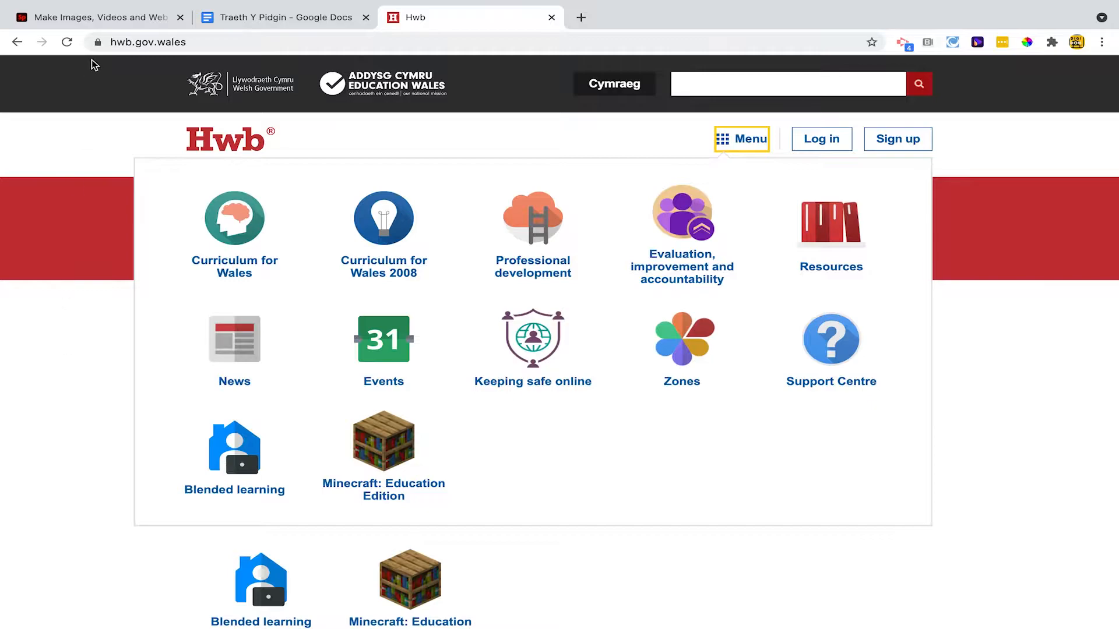
Switch to Adobe Spark and create a new video project
{"action": "left_click", "coordinate": [94, 18]}
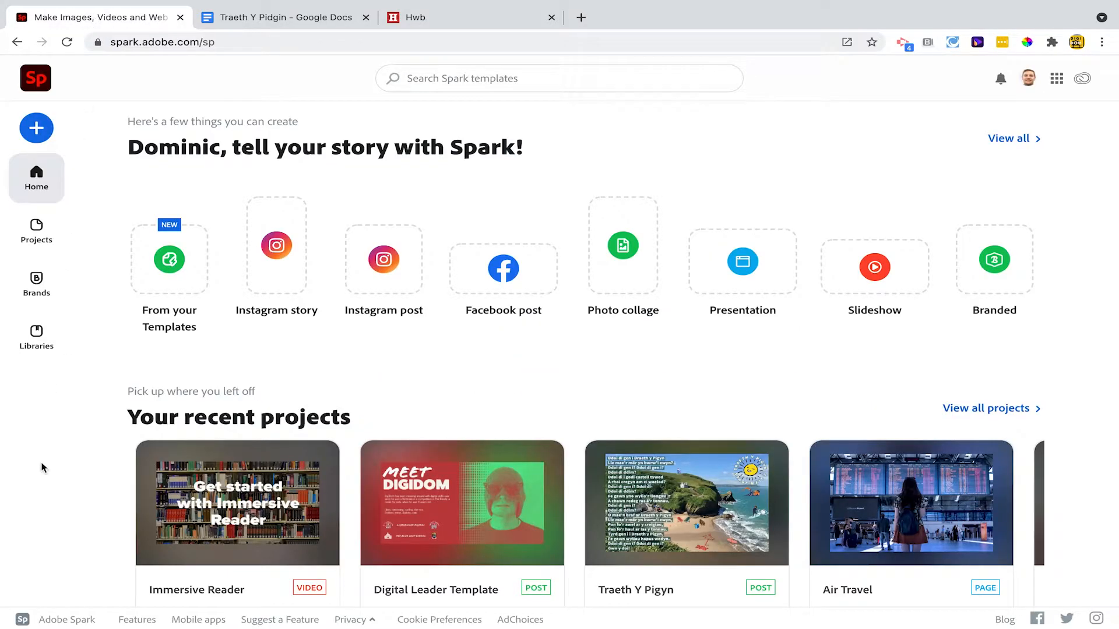
{"action": "left_click", "coordinate": [38, 129]}
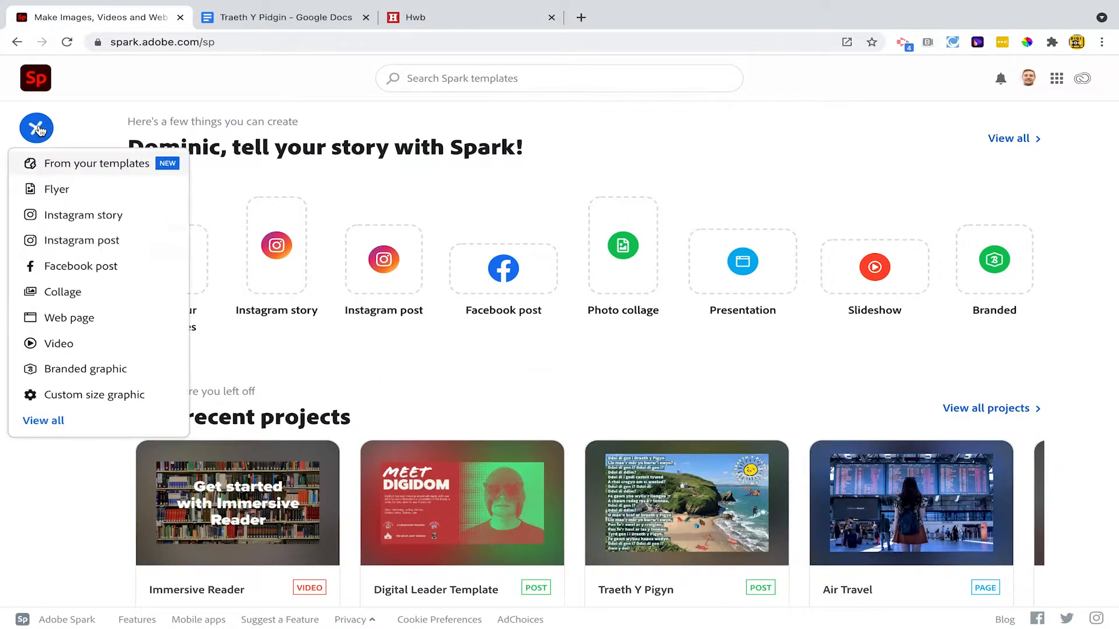
{"action": "left_click", "coordinate": [62, 349]}
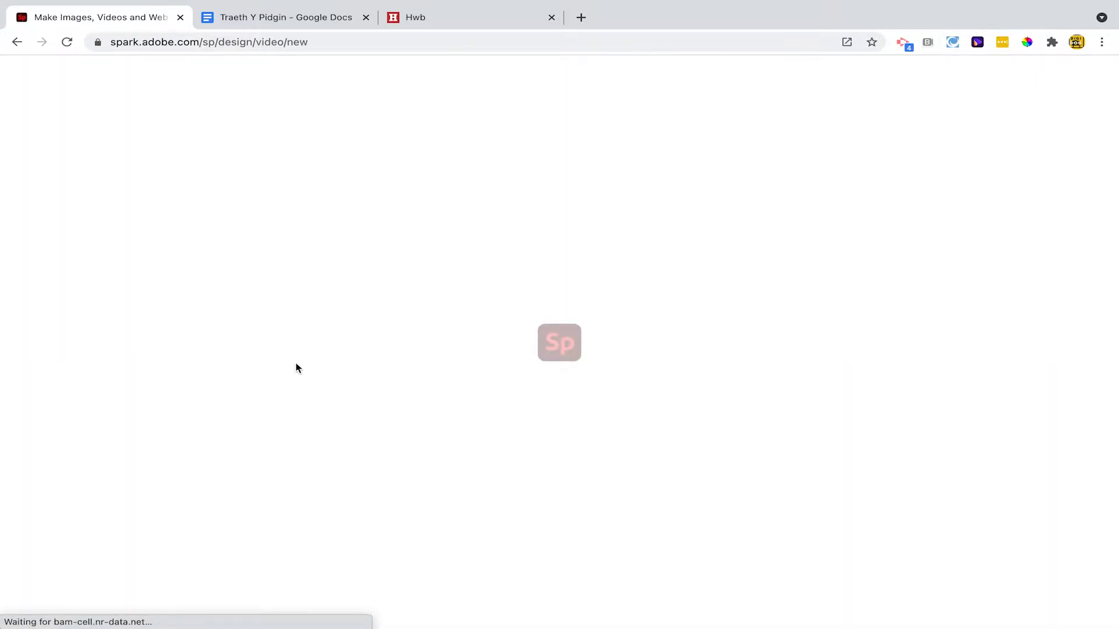
Enter "Traeth Y Pidgin" as the video's title and start it from scratch without a story template
{"action": "type", "text": "Traeth Y Pi"}
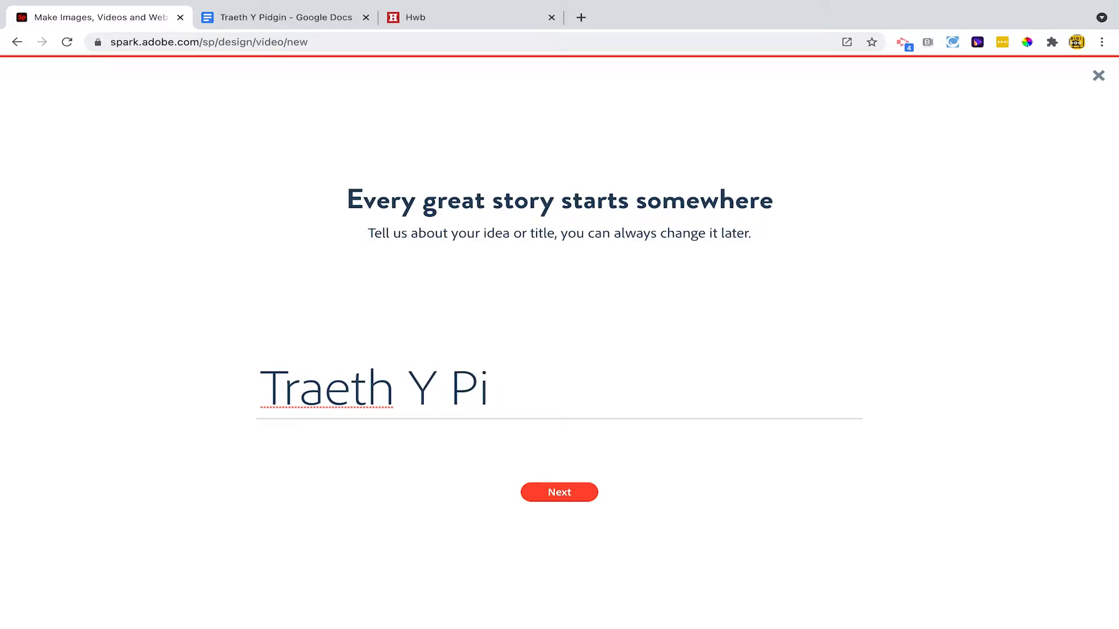
{"action": "type", "text": "dgin"}
{"action": "left_click", "coordinate": [556, 494]}
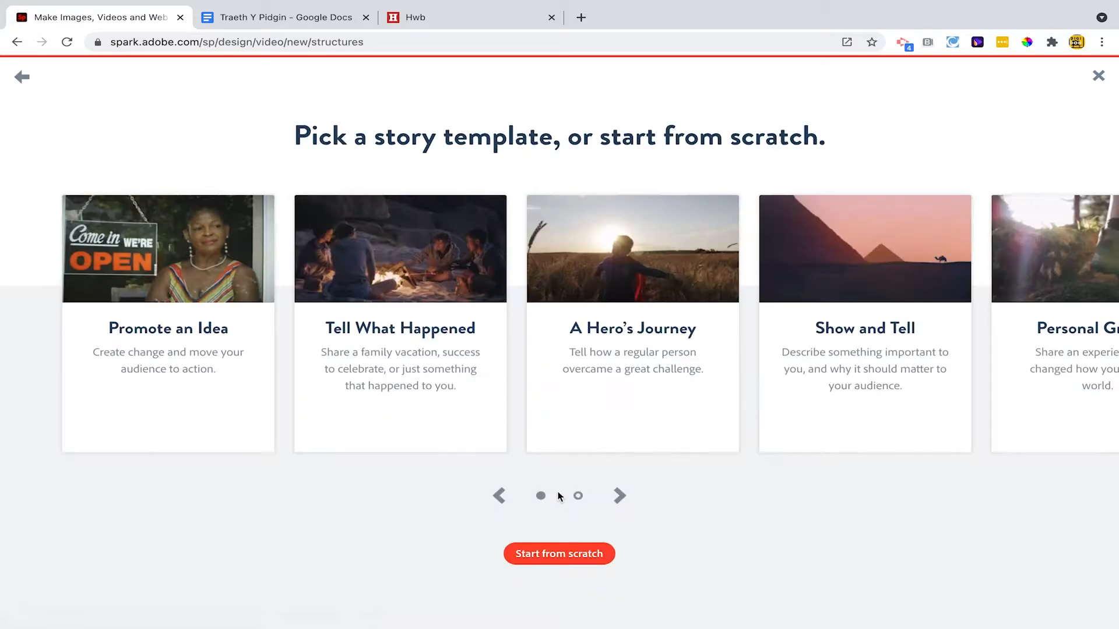
{"action": "left_click", "coordinate": [553, 558]}
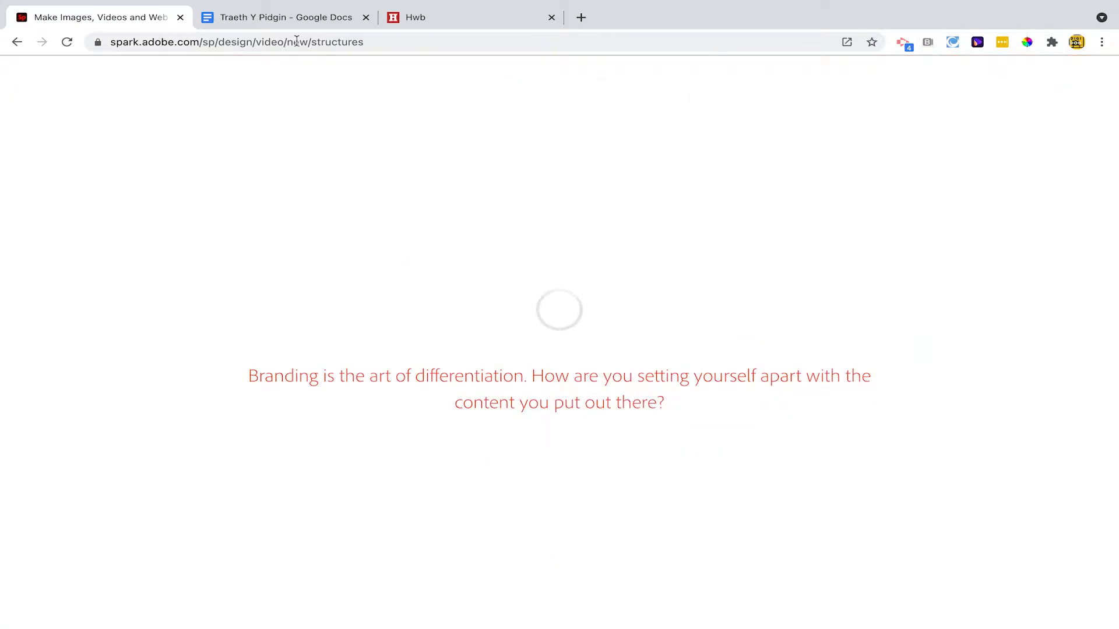
Copy the heading "Traeth y Pigyn - T. Llew Jones" from the Google Docs poem and paste it as text on the video's first slide
{"action": "left_click", "coordinate": [291, 17]}
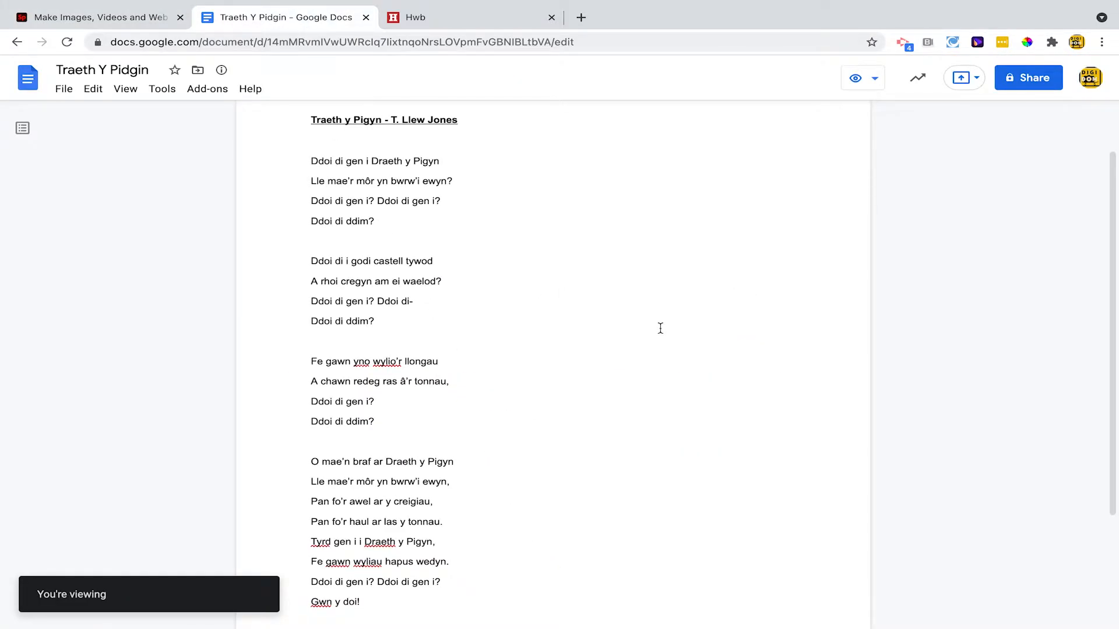
{"action": "left_click_drag", "start_coordinate": [303, 117], "coordinate": [480, 115]}
{"action": "key", "text": "ctrl+c"}
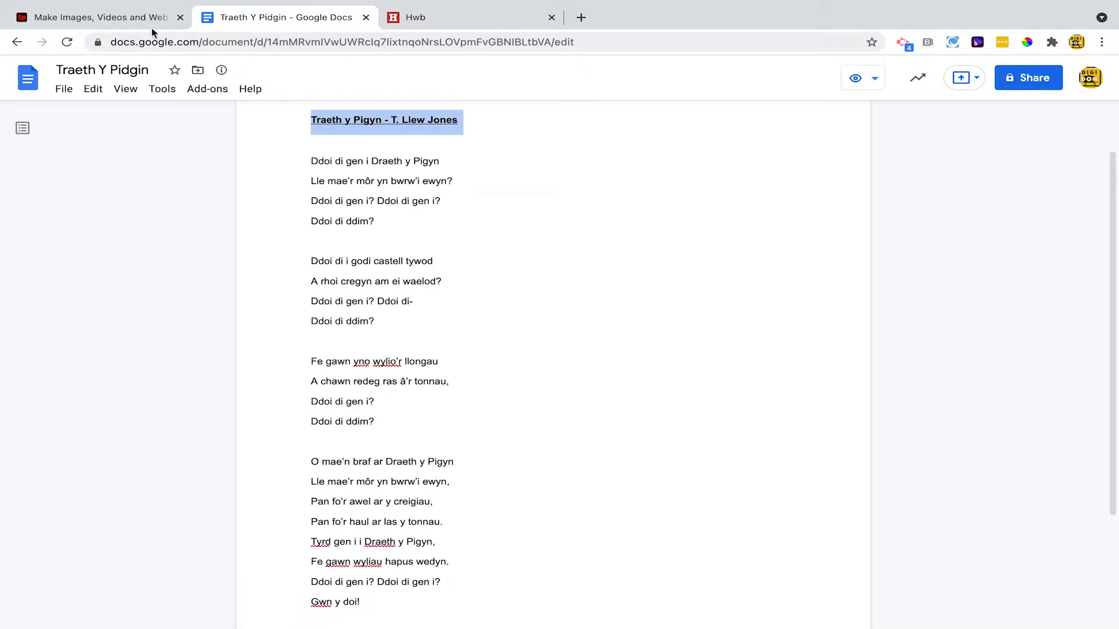
{"action": "left_click", "coordinate": [137, 19]}
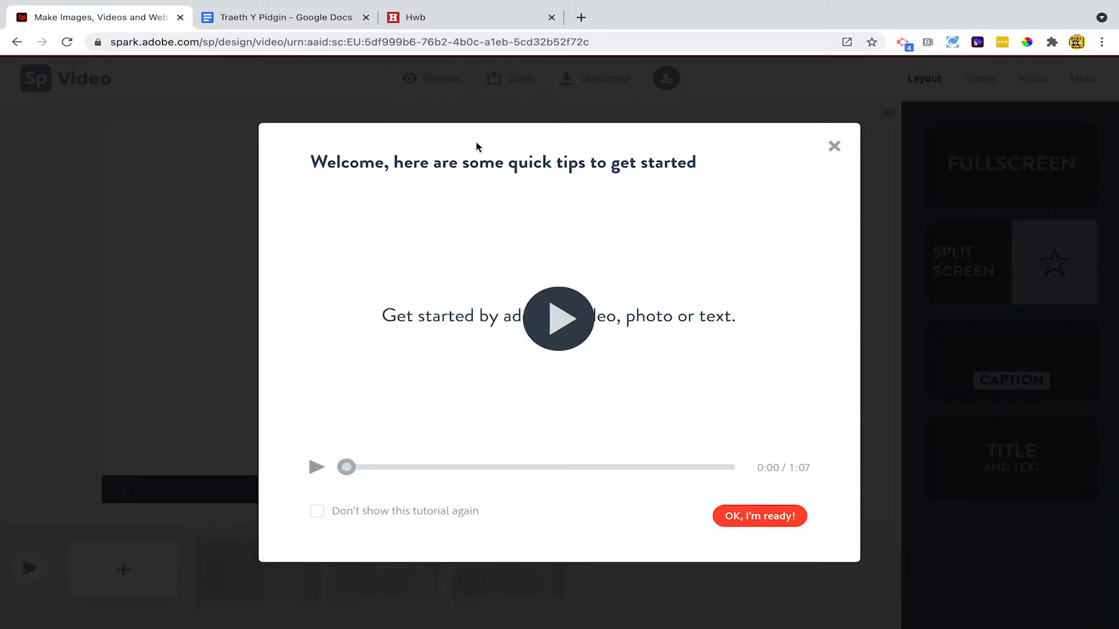
{"action": "left_click", "coordinate": [834, 149]}
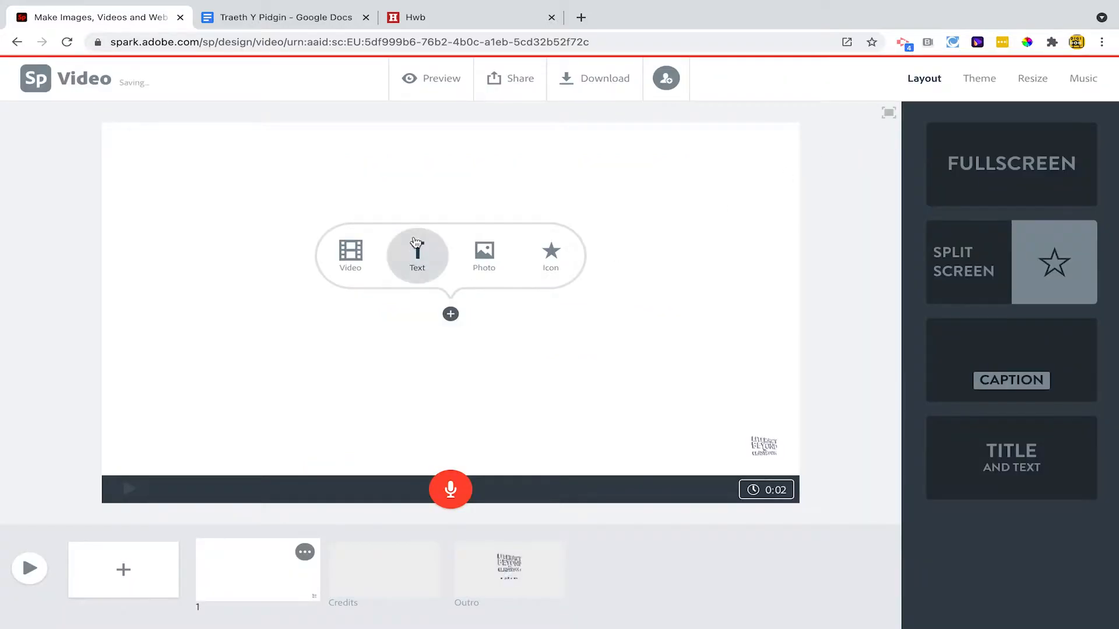
{"action": "left_click", "coordinate": [417, 252]}
{"action": "key", "text": "ctrl+v"}
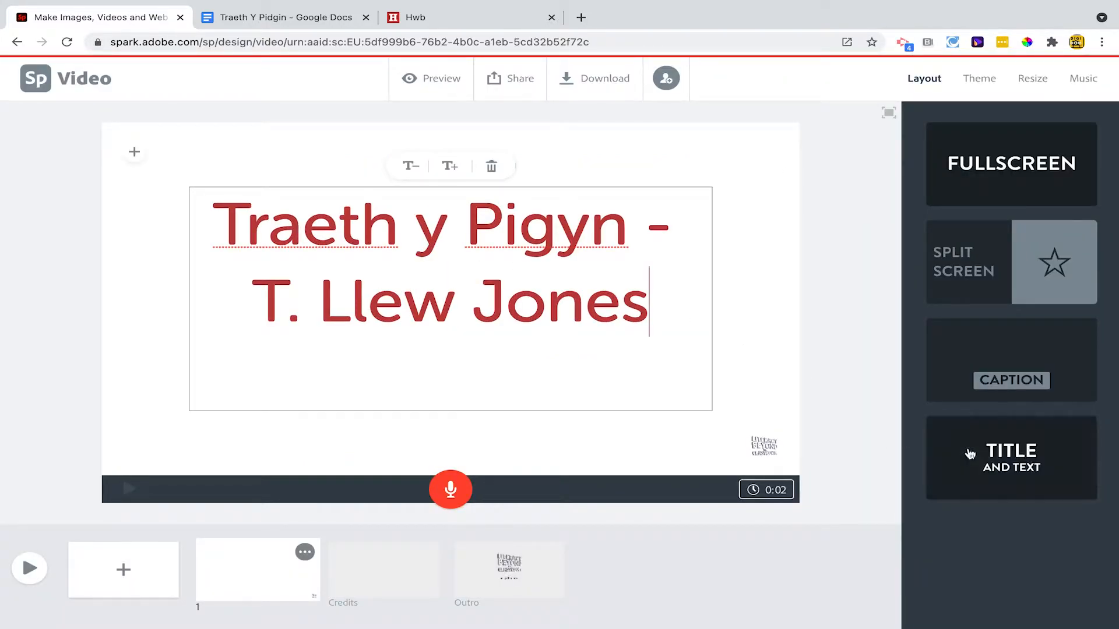
Apply the Title and Text layout to slide 1, keeping "Traeth y Pigyn" as title and moving "T. Llew Jones" to the text below
{"action": "left_click", "coordinate": [989, 458]}
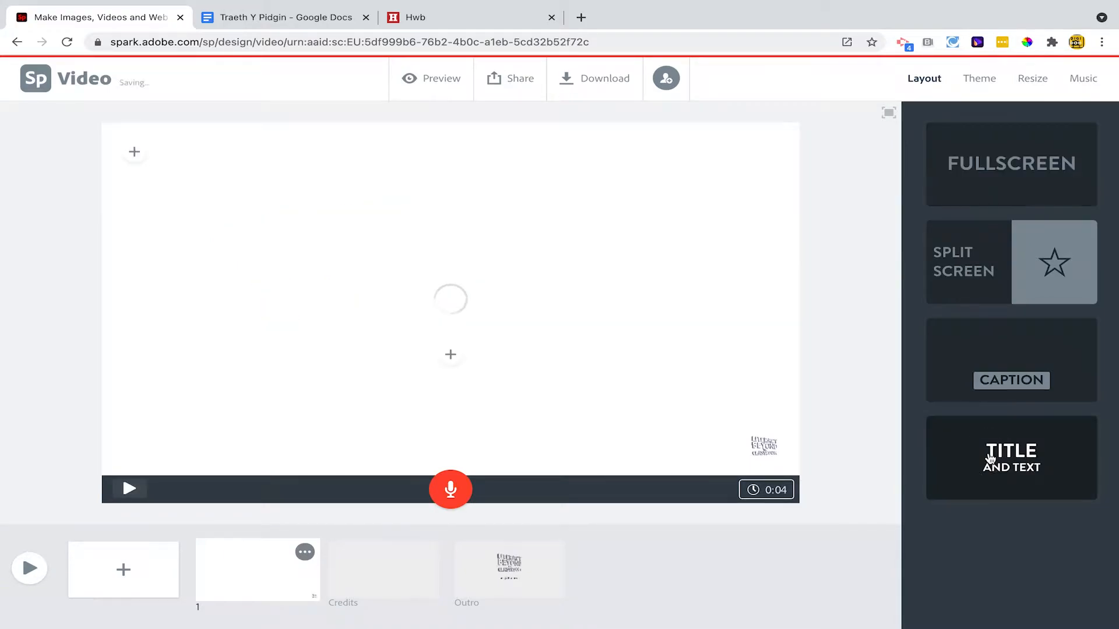
{"action": "left_click", "coordinate": [497, 280]}
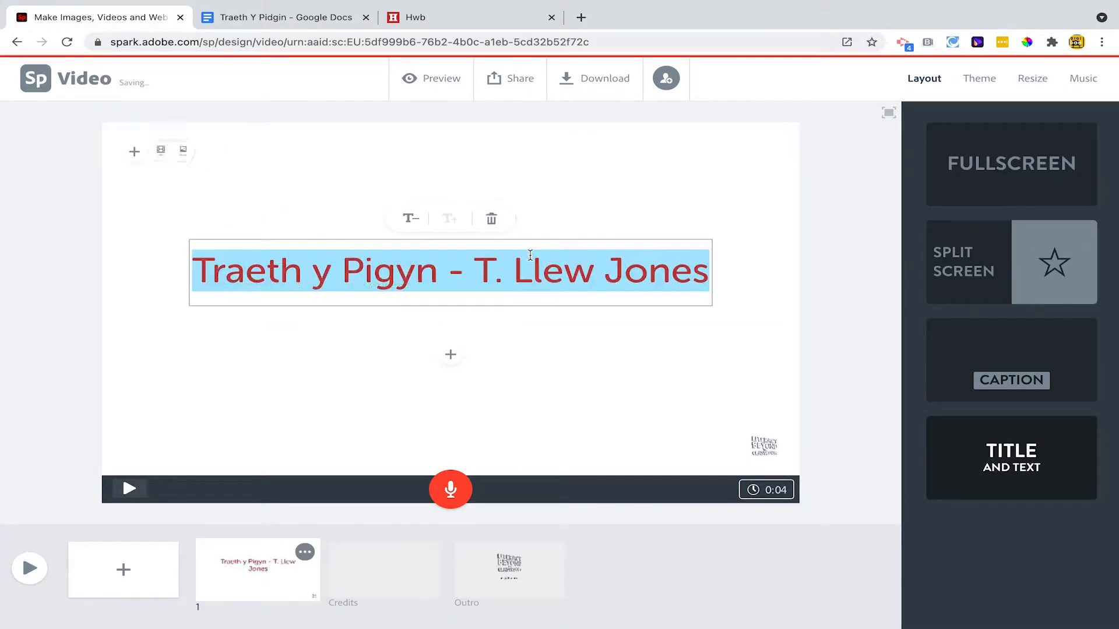
{"action": "left_click", "coordinate": [475, 271]}
{"action": "key", "text": "BackSpace"}
{"action": "key", "text": "BackSpace"}
{"action": "key", "text": "BackSpace"}
{"action": "left_click_drag", "start_coordinate": [460, 271], "coordinate": [705, 280]}
{"action": "key", "text": "ctrl+x"}
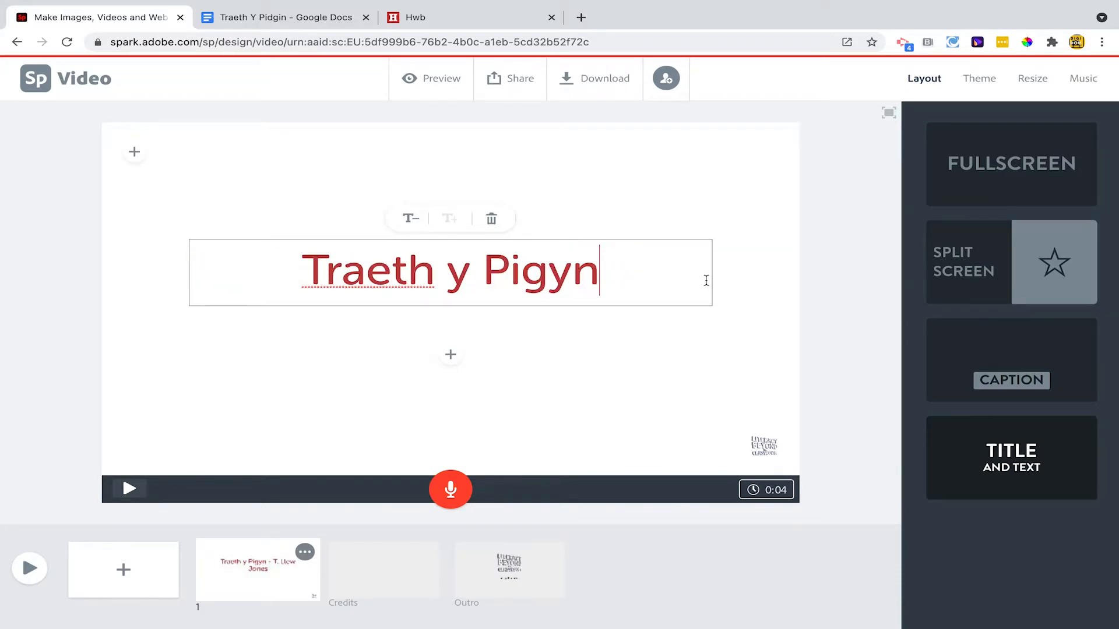
{"action": "left_click", "coordinate": [451, 355]}
{"action": "key", "text": "ctrl+v"}
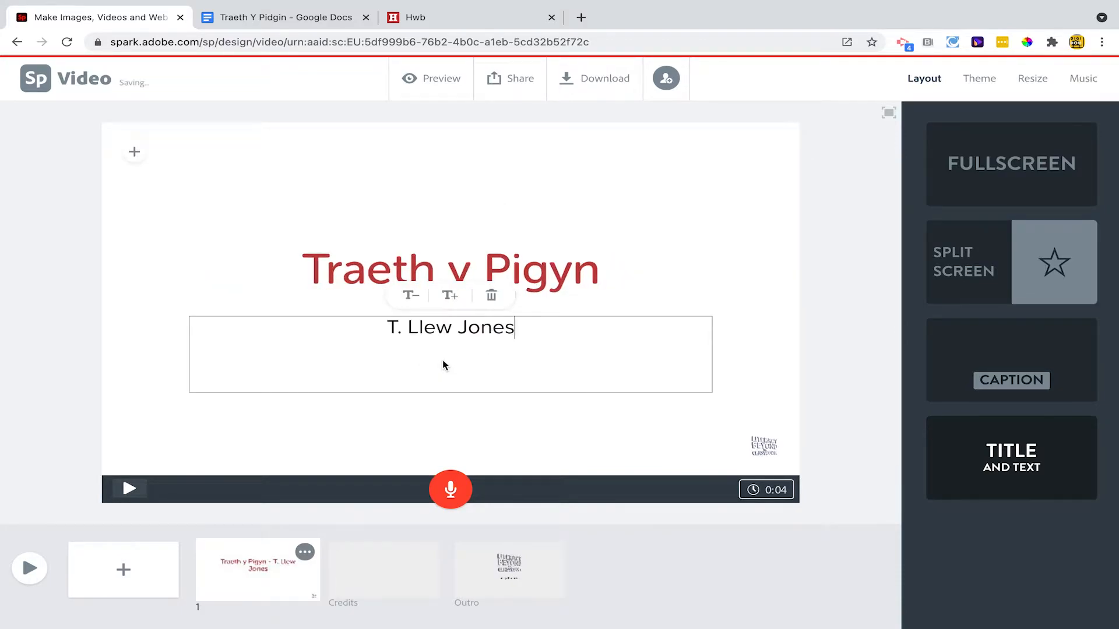
{"action": "left_click", "coordinate": [47, 352]}
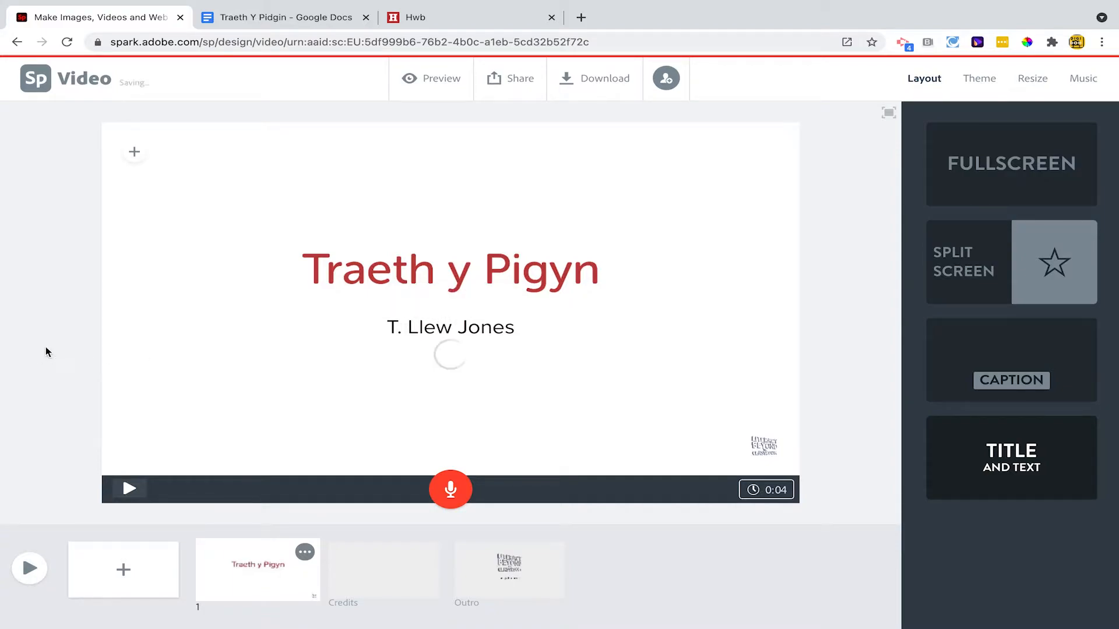
Search the free photos for "llangrannog" and add the photo of the sandy cove with green hills as slide 1's background
{"action": "left_click", "coordinate": [135, 153]}
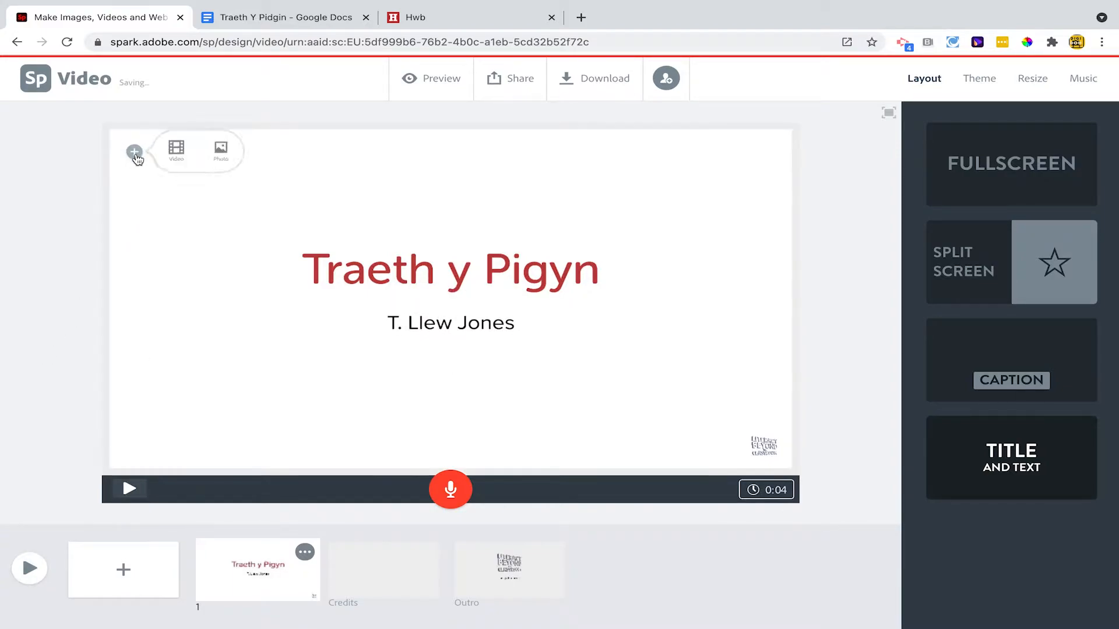
{"action": "left_click", "coordinate": [241, 156]}
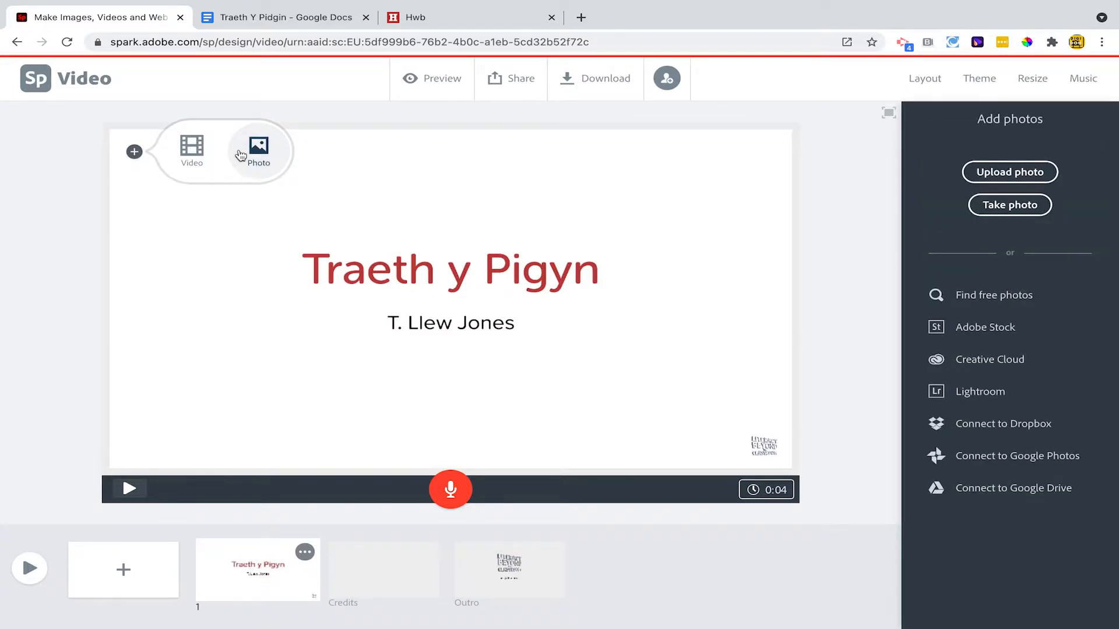
{"action": "left_click", "coordinate": [956, 295]}
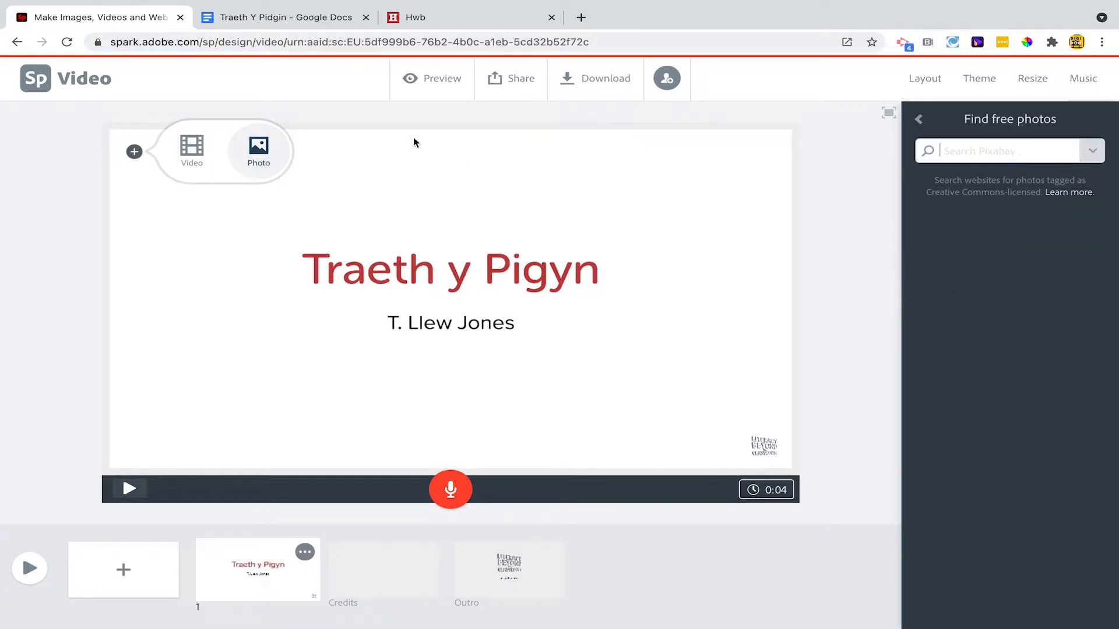
{"action": "type", "text": "llangrannog"}
{"action": "key", "text": "Return"}
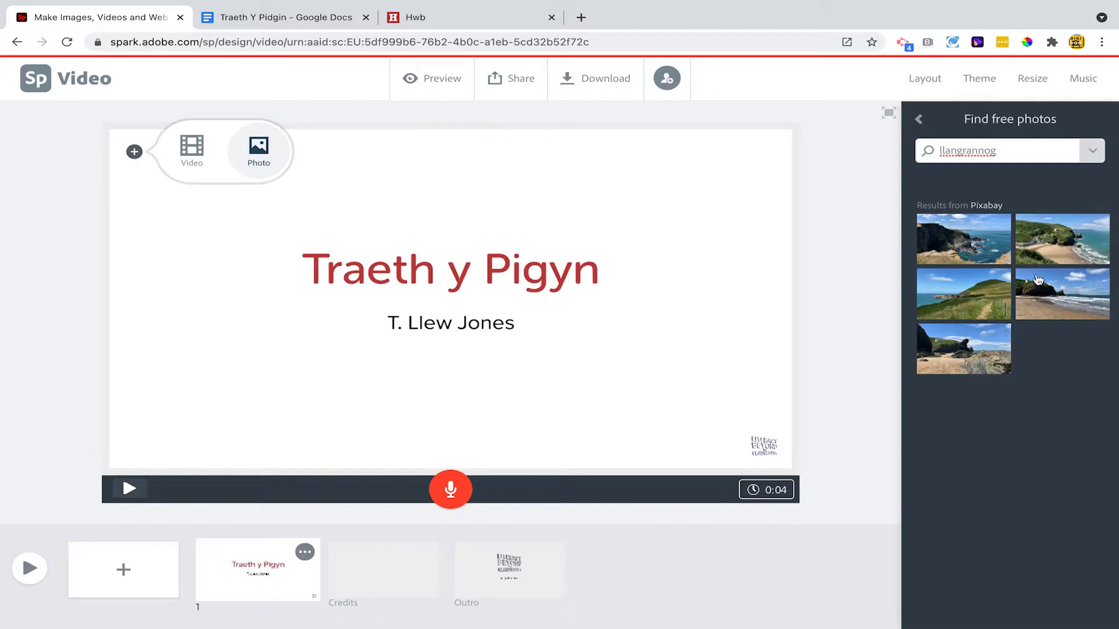
{"action": "left_click", "coordinate": [1053, 235]}
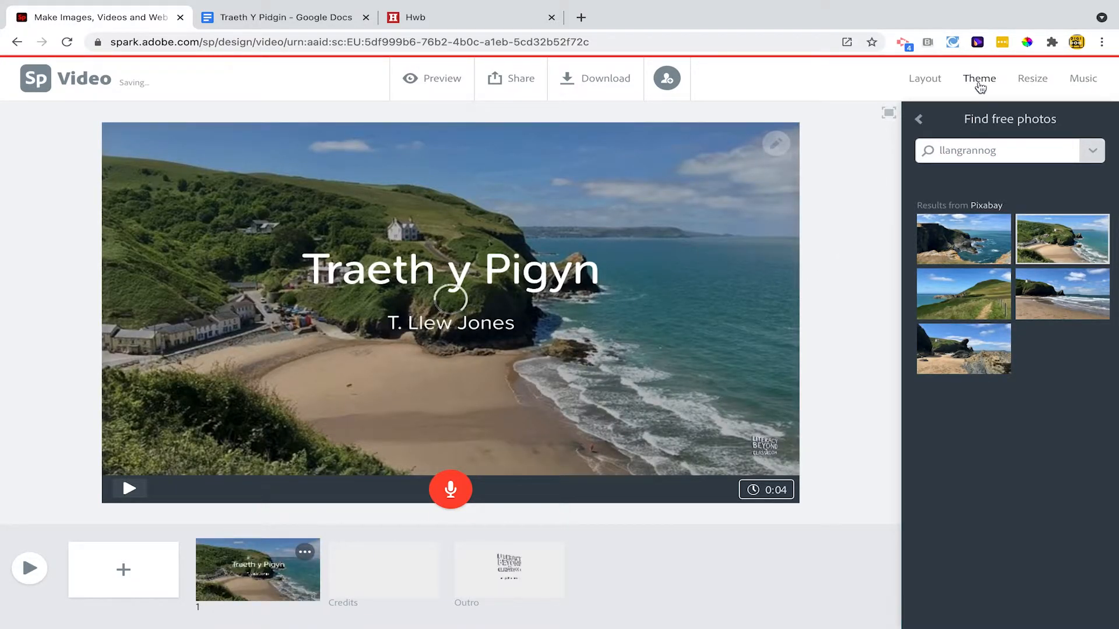
Apply the Mega theme to the video and record a voice narration on the title slide
{"action": "left_click", "coordinate": [980, 86]}
{"action": "scroll", "coordinate": [964, 524], "scroll_direction": "down", "scroll_amount": 3}
{"action": "scroll", "coordinate": [968, 574], "scroll_direction": "down", "scroll_amount": 10}
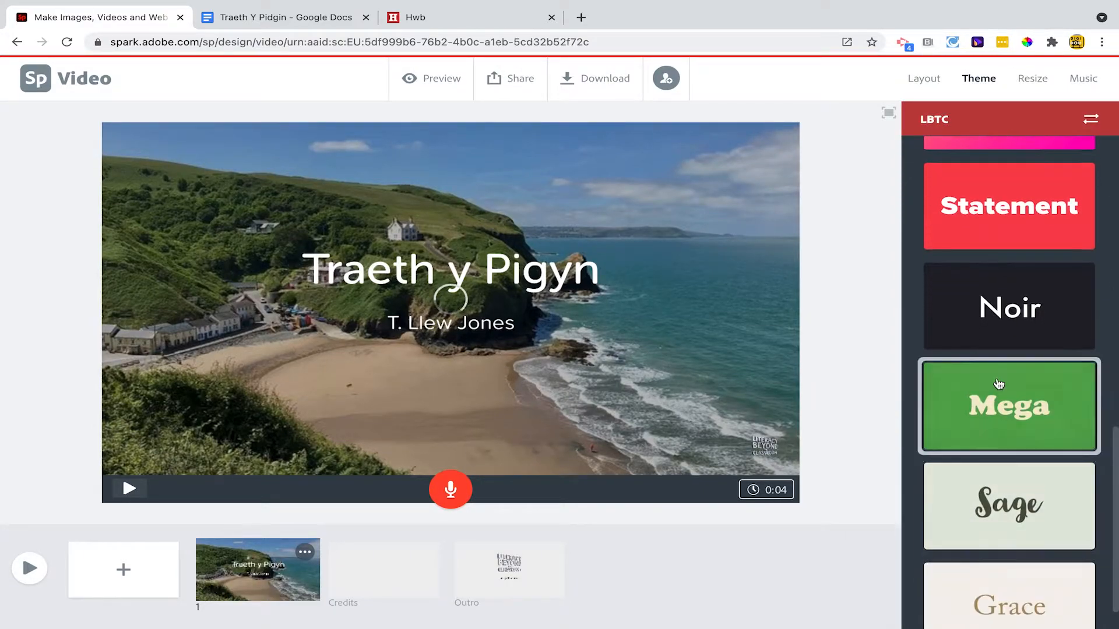
{"action": "left_click", "coordinate": [999, 384]}
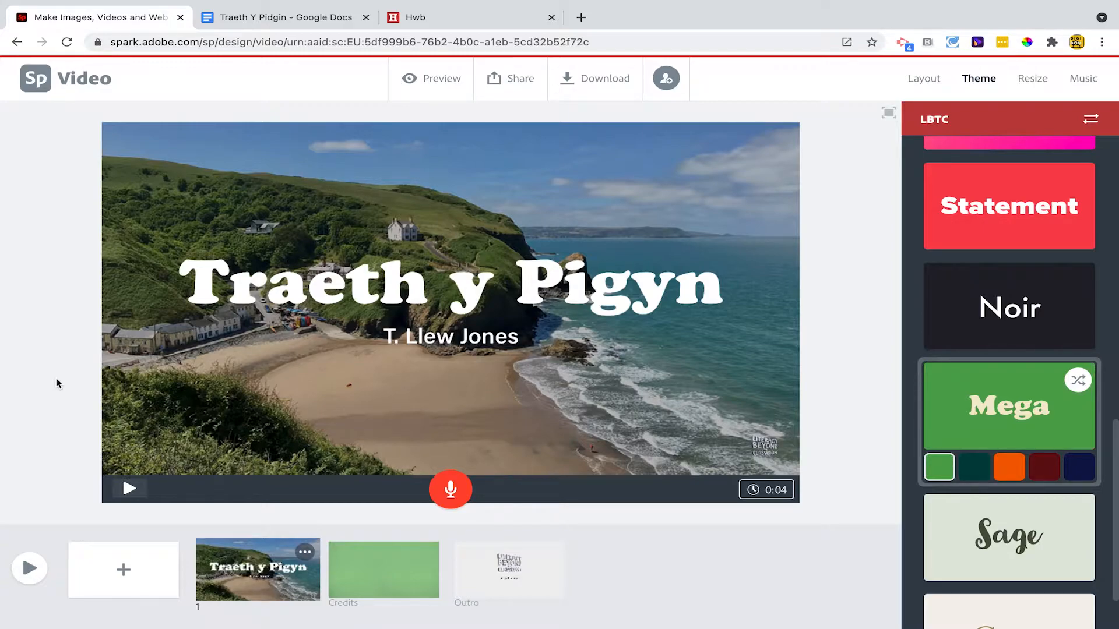
{"action": "left_click_drag", "start_coordinate": [454, 499], "coordinate": [455, 501]}
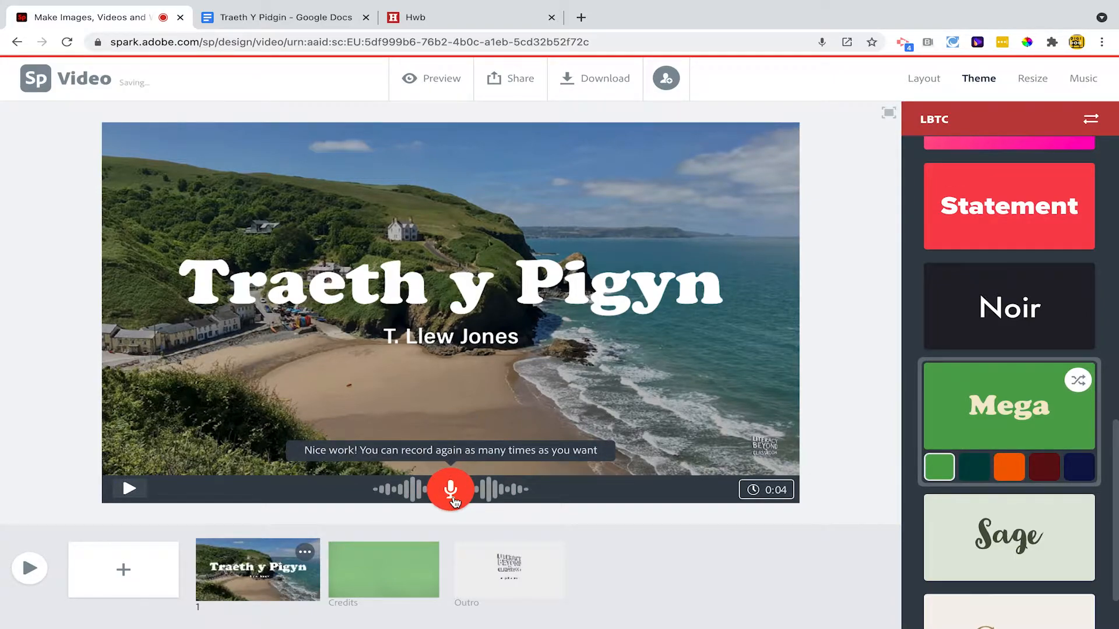
Add a second slide and paste the poem's first line, "Ddoi di gen i Draeth y Pigyn", from the Google Docs document as its text
{"action": "left_click", "coordinate": [127, 570]}
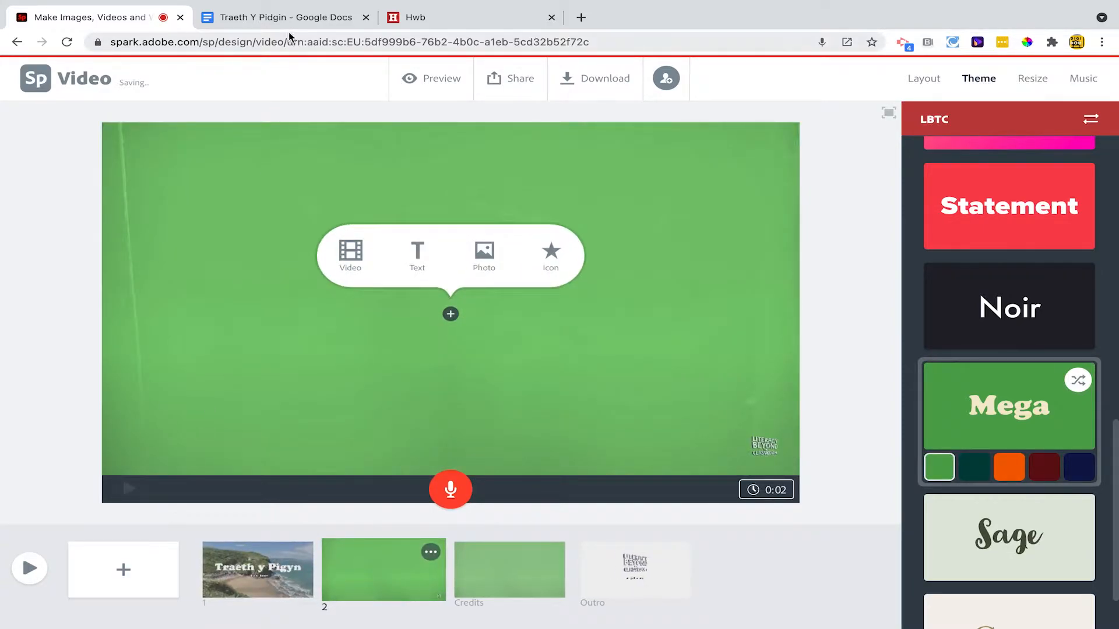
{"action": "left_click", "coordinate": [288, 26]}
{"action": "left_click_drag", "start_coordinate": [311, 160], "coordinate": [467, 180]}
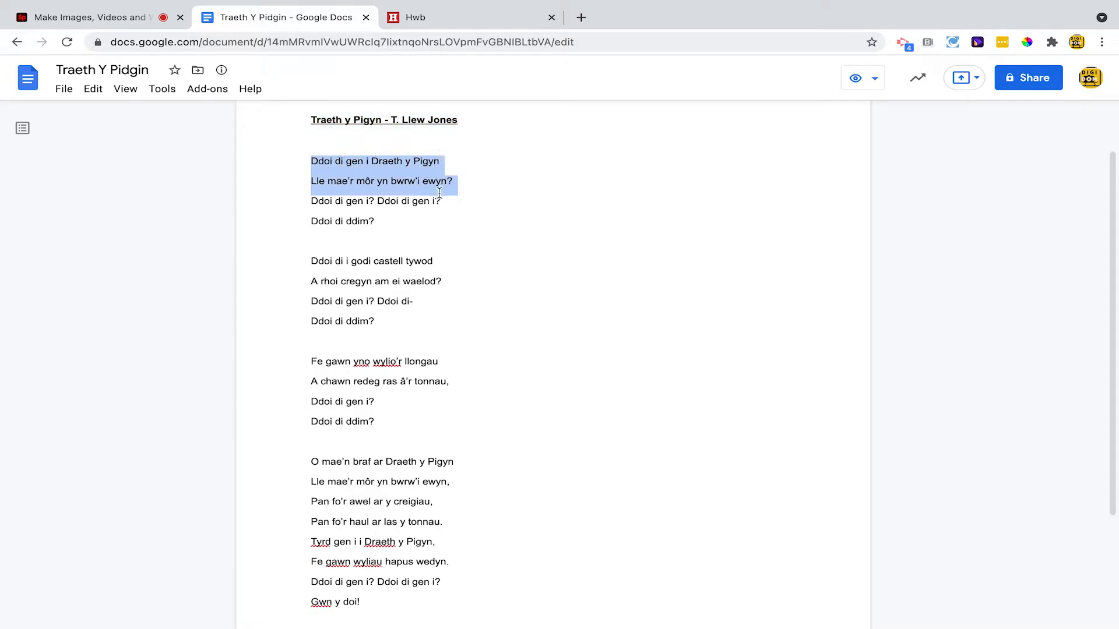
{"action": "left_click", "coordinate": [439, 189]}
{"action": "left_click_drag", "start_coordinate": [308, 162], "coordinate": [438, 164]}
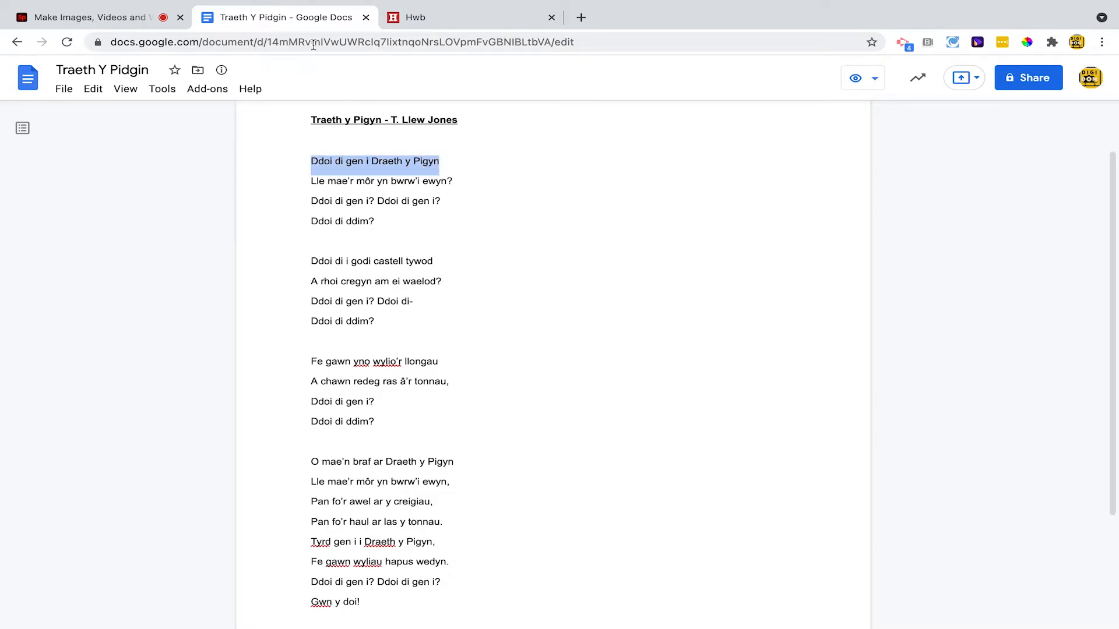
{"action": "left_click", "coordinate": [112, 15]}
{"action": "left_click", "coordinate": [423, 265]}
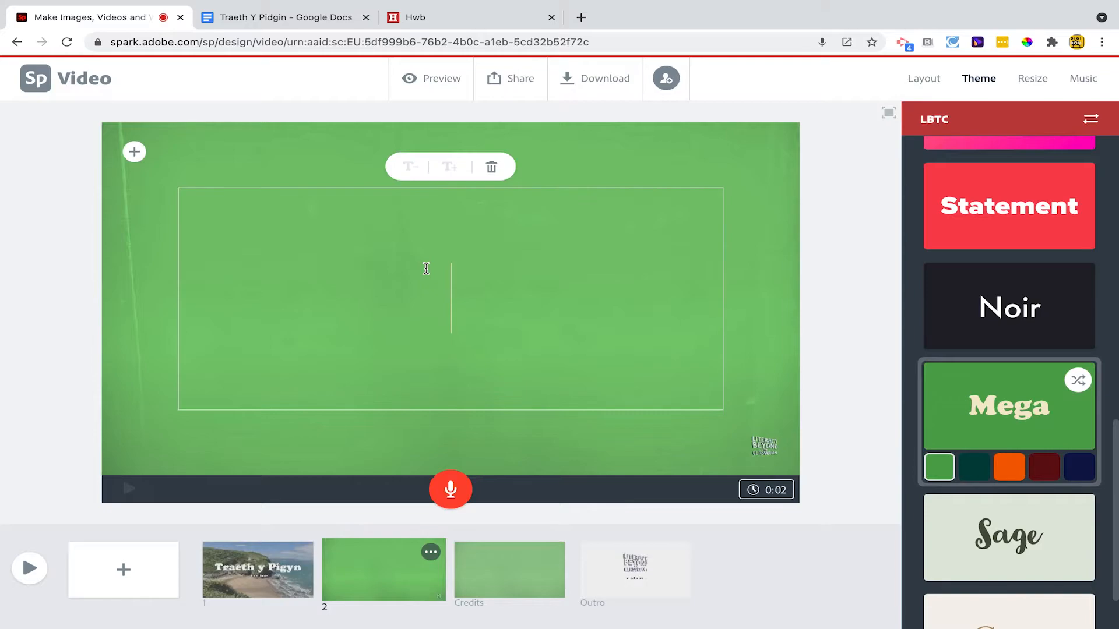
{"action": "key", "text": "ctrl+v"}
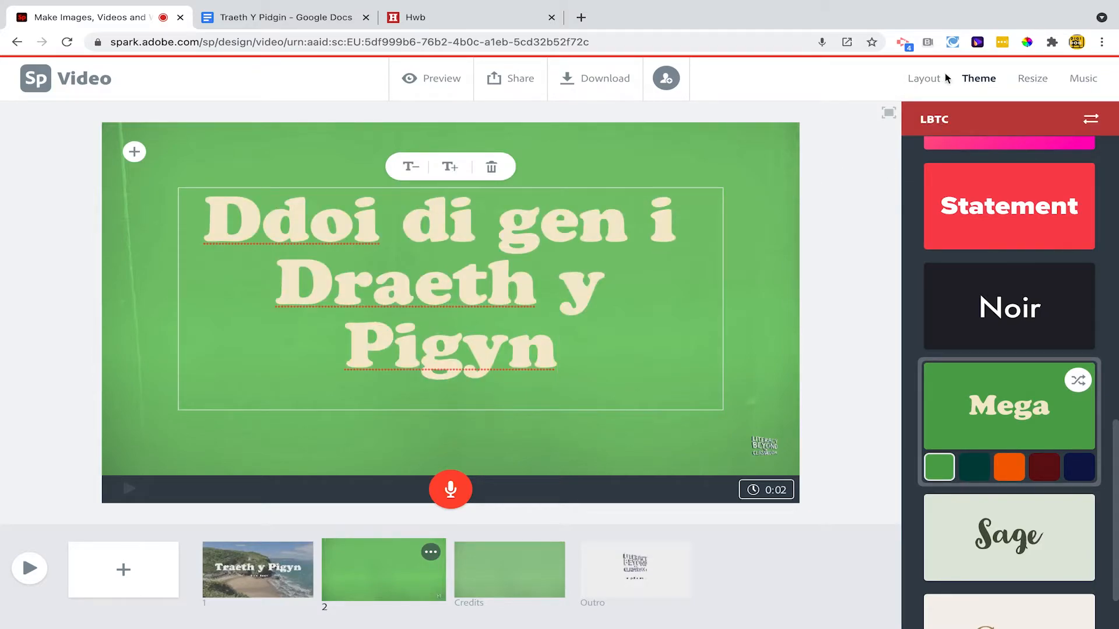
Apply the Caption layout to slide 2 and add the llangrannog photo of the open beach with waves beside the headland
{"action": "left_click", "coordinate": [926, 84]}
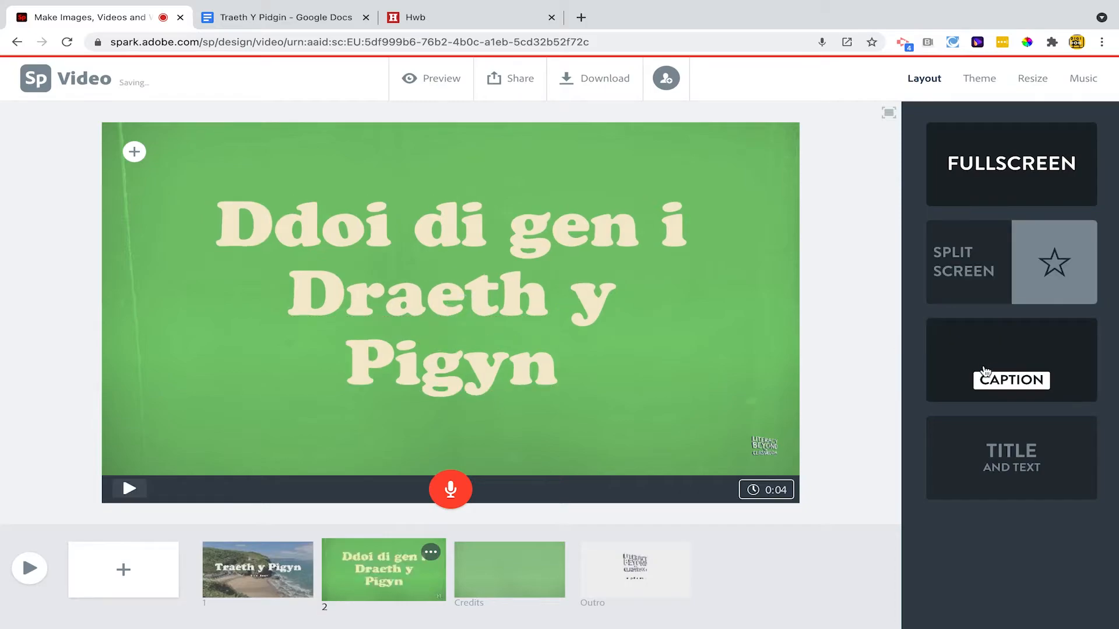
{"action": "left_click", "coordinate": [984, 371]}
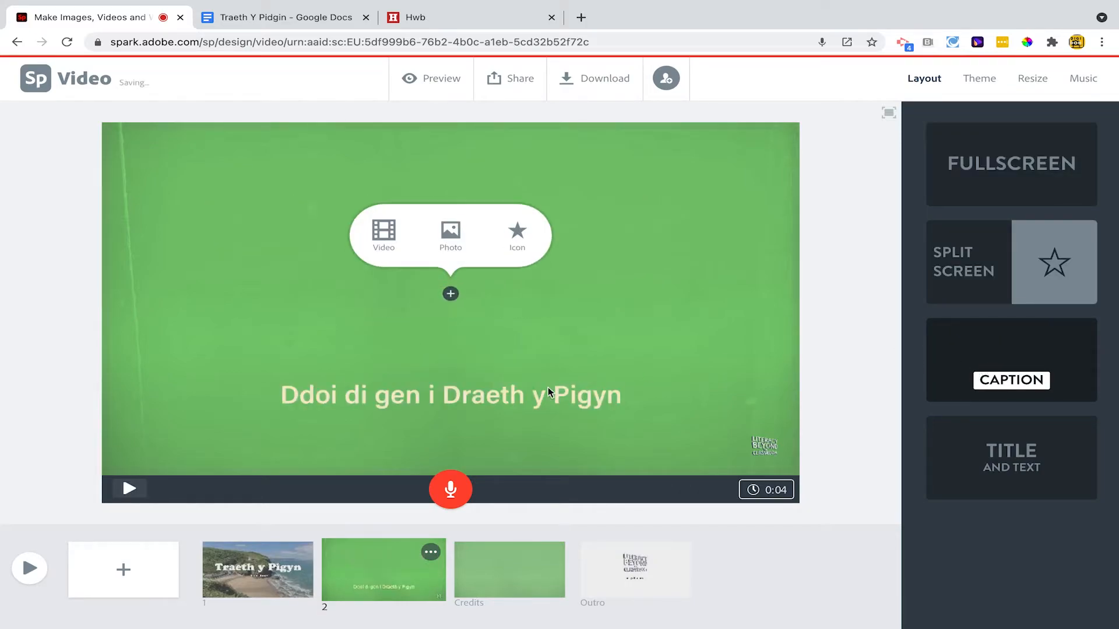
{"action": "left_click", "coordinate": [450, 236]}
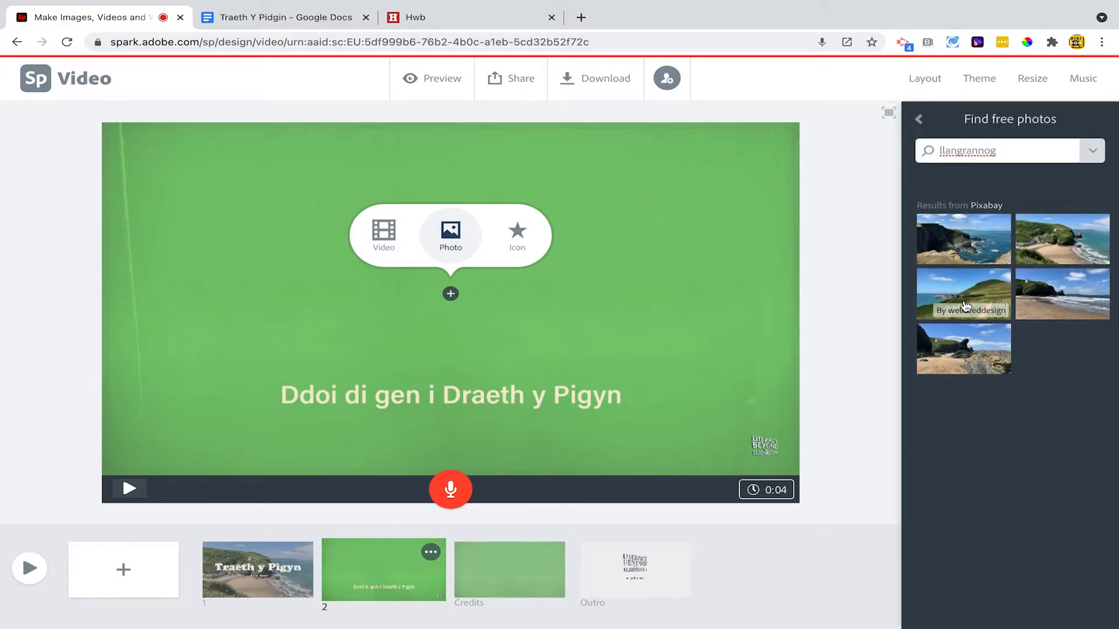
{"action": "left_click", "coordinate": [1054, 305]}
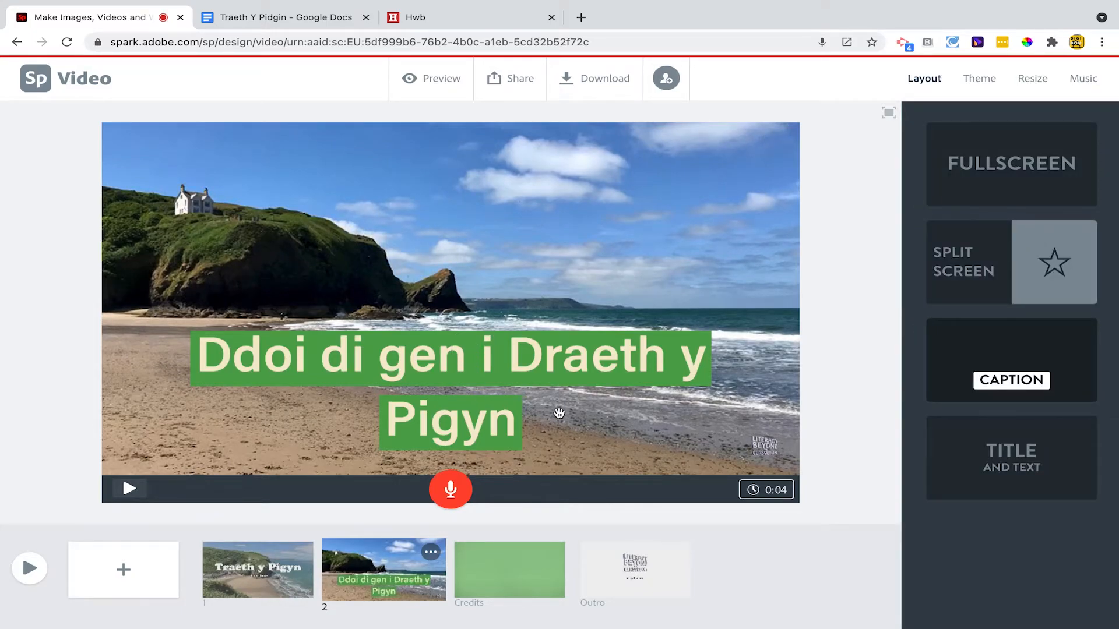
Reduce the text size of slide 2's caption until it fits on one line
{"action": "left_click", "coordinate": [559, 413]}
{"action": "left_click", "coordinate": [411, 314]}
{"action": "left_click", "coordinate": [411, 313]}
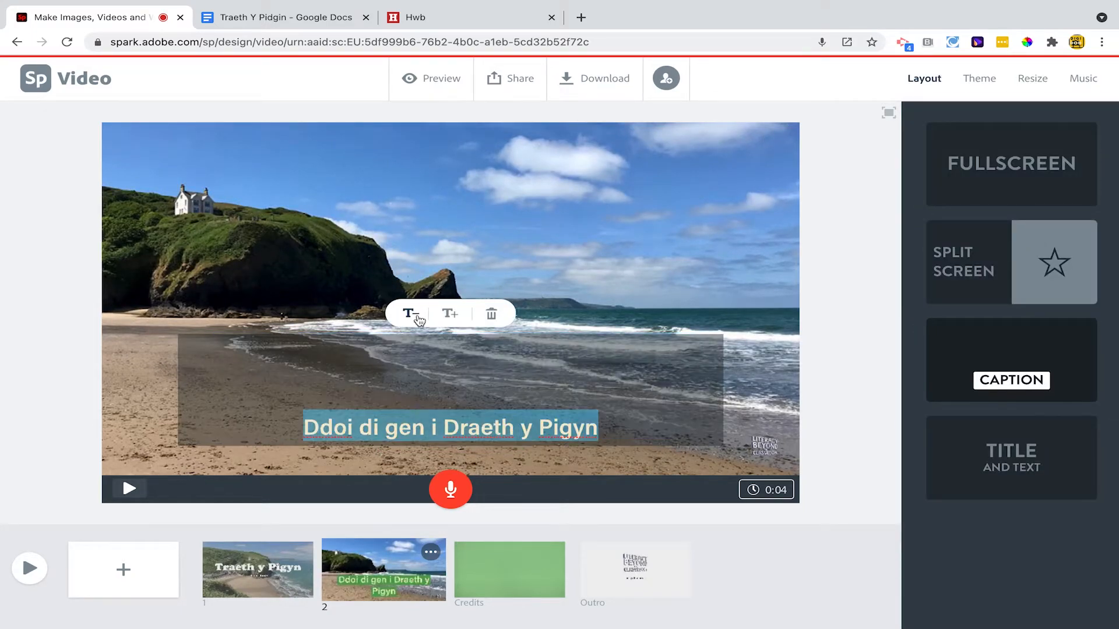
Move slide 2's caption into the sky in the photo's upper-right corner and record the slide's voice narration
{"action": "left_click", "coordinate": [832, 252]}
{"action": "left_click_drag", "start_coordinate": [530, 428], "coordinate": [730, 159]}
{"action": "left_click", "coordinate": [451, 483]}
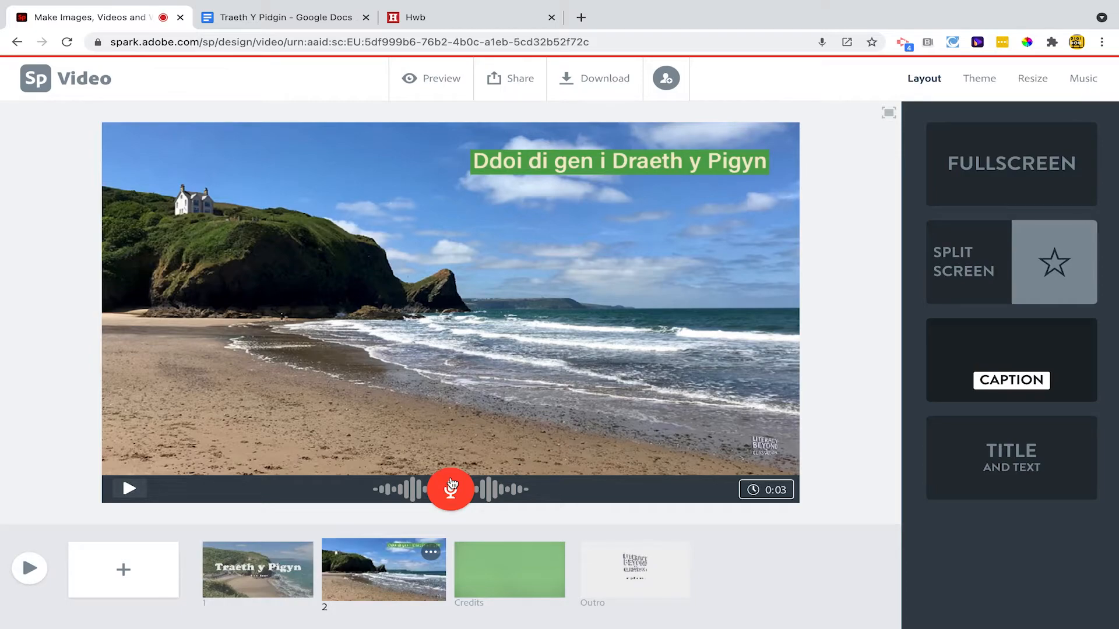
{"action": "left_click", "coordinate": [452, 483]}
Add a third slide and paste the poem line "Lle mae'r môr yn bwrw'i ewyn?" from the Google Docs document as its text
{"action": "left_click", "coordinate": [123, 569]}
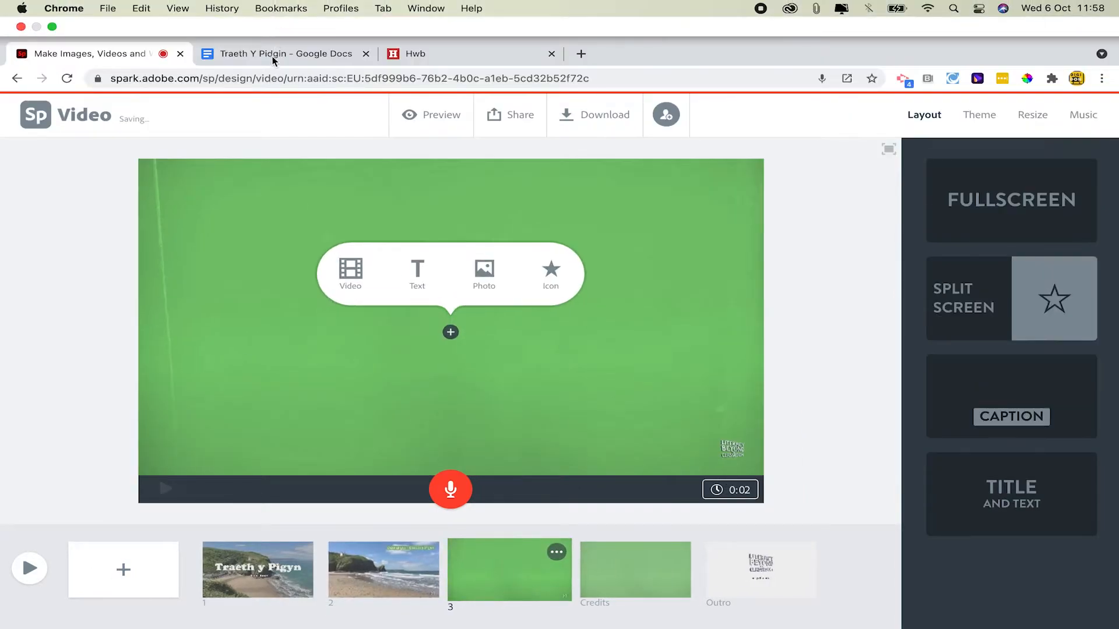
{"action": "left_click", "coordinate": [268, 16]}
{"action": "left_click_drag", "start_coordinate": [309, 184], "coordinate": [454, 184]}
{"action": "key", "text": "ctrl+c"}
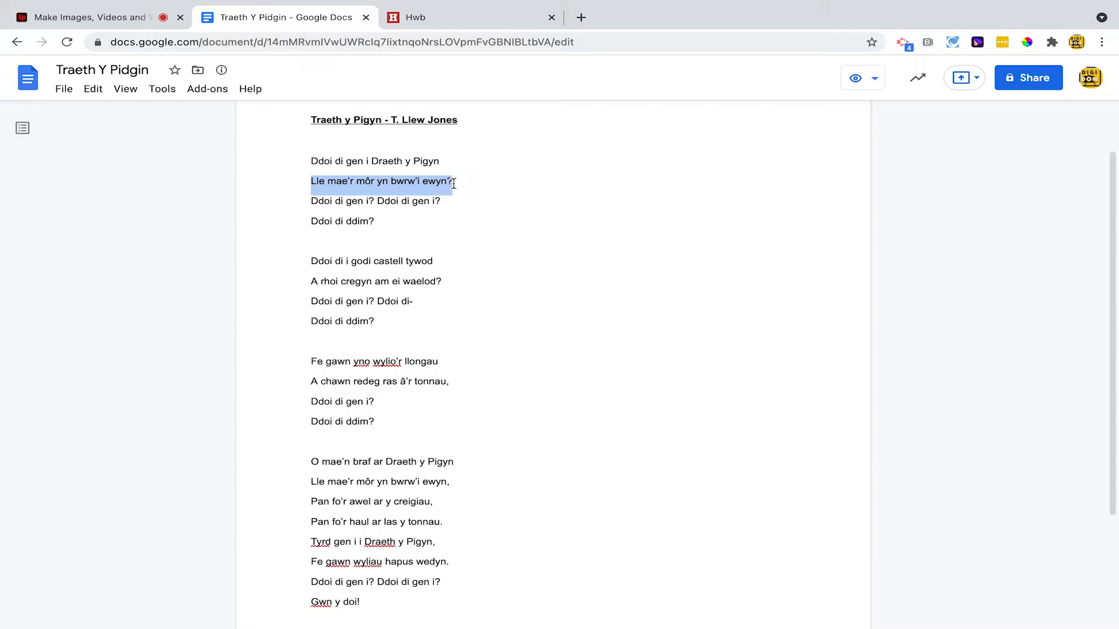
{"action": "left_click", "coordinate": [138, 18]}
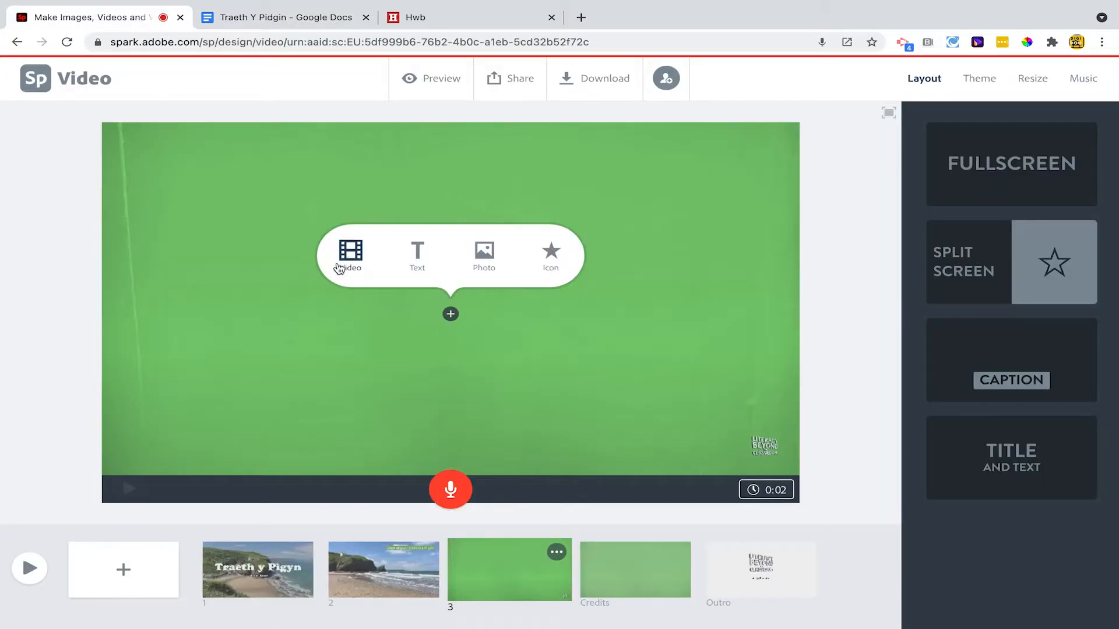
{"action": "left_click", "coordinate": [403, 263]}
{"action": "key", "text": "ctrl+v"}
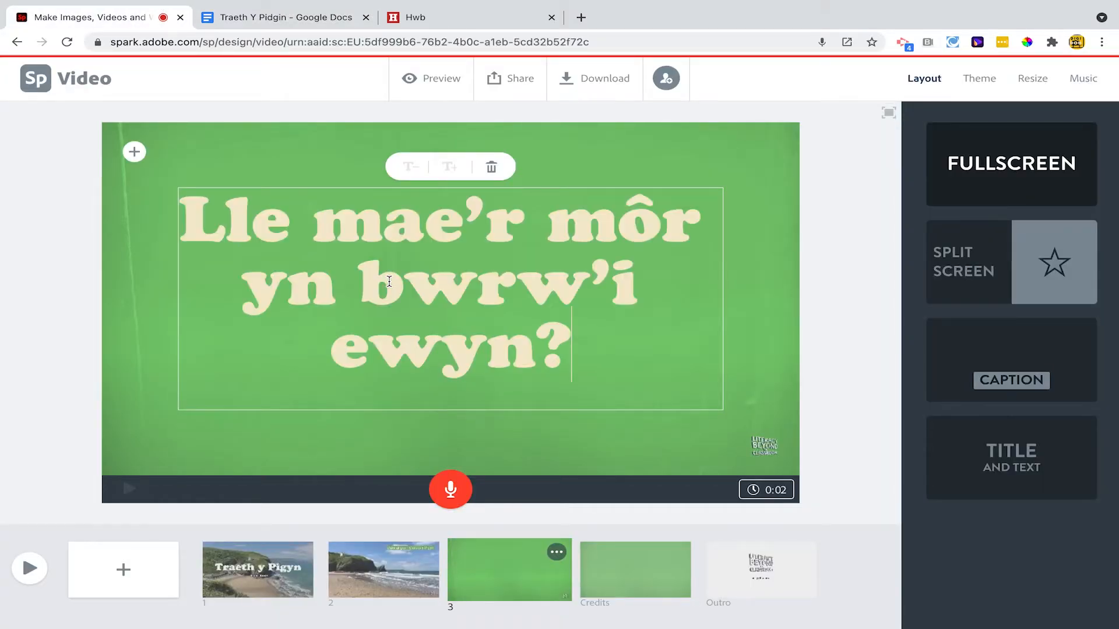
Apply the Caption layout to slide 3 and add the photo of white waves crashing on dark water from a "waves" search
{"action": "left_click", "coordinate": [965, 383]}
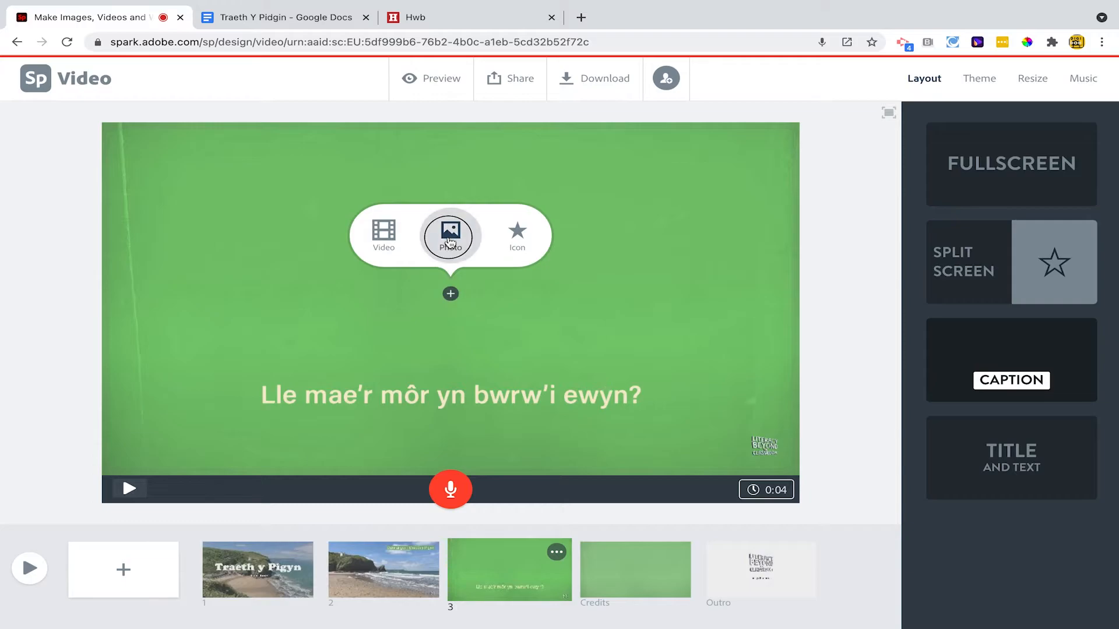
{"action": "left_click", "coordinate": [450, 233]}
{"action": "double_click", "coordinate": [935, 153]}
{"action": "type", "text": "wa"}
{"action": "key", "text": "Return"}
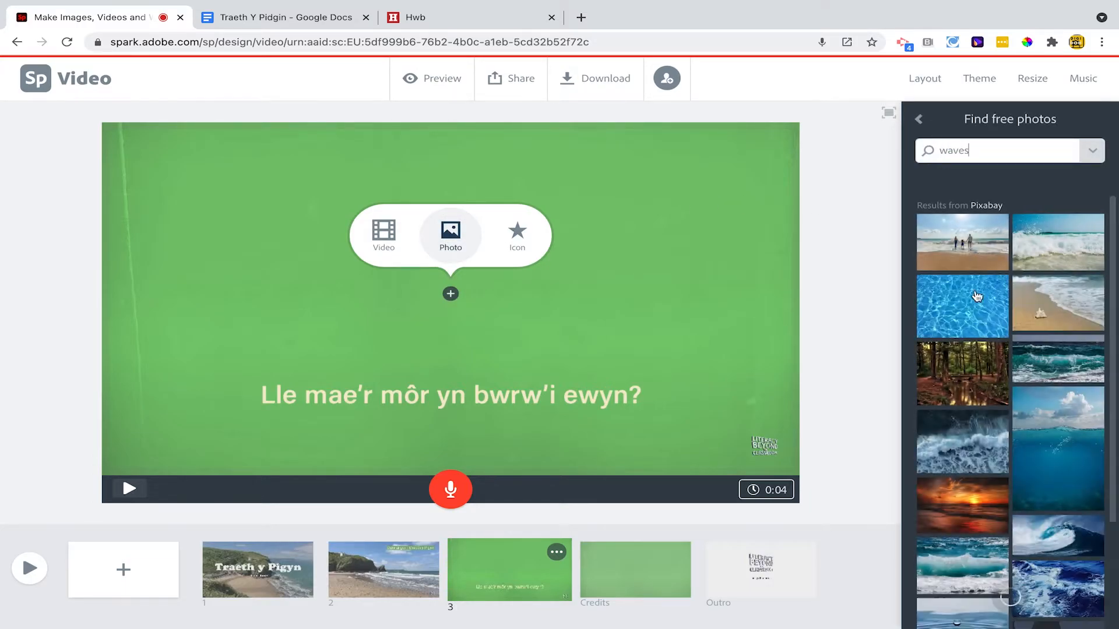
{"action": "scroll", "coordinate": [993, 420], "scroll_direction": "down", "scroll_amount": 1}
{"action": "scroll", "coordinate": [994, 420], "scroll_direction": "down", "scroll_amount": 1}
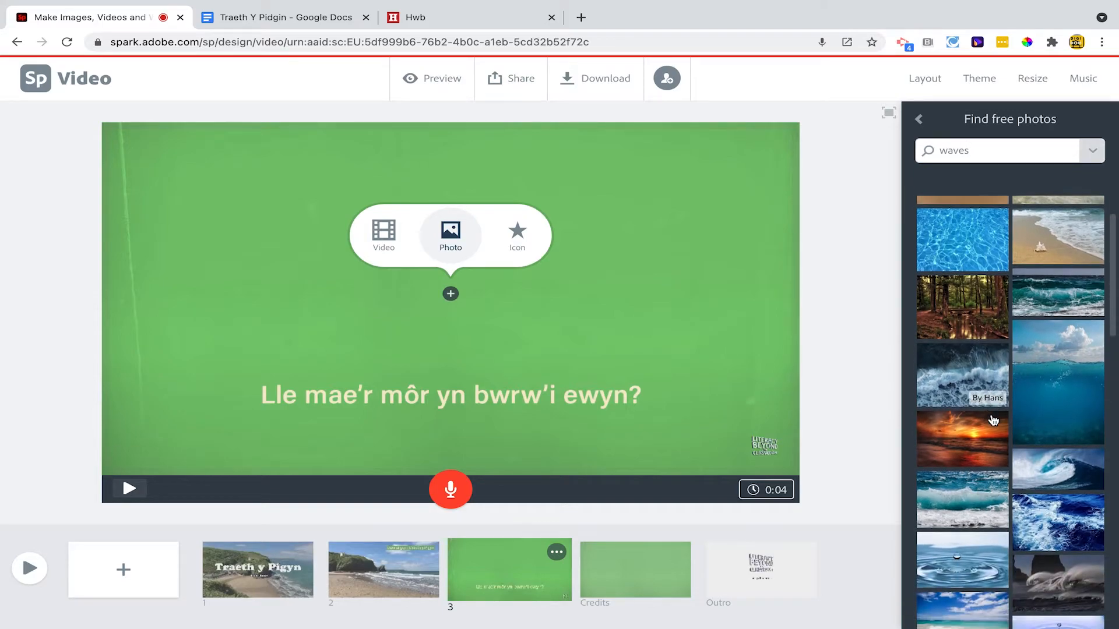
{"action": "left_click", "coordinate": [978, 383]}
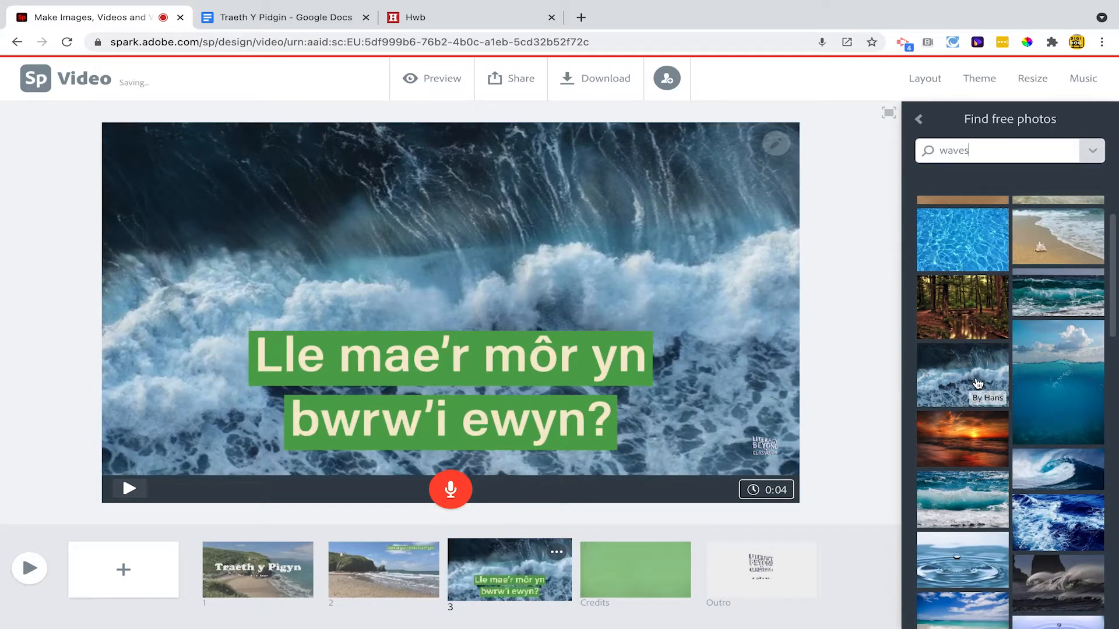
Fit slide 3's caption on one line in the photo's upper-right corner with smaller text, and record the slide's voice narration
{"action": "left_click_drag", "start_coordinate": [555, 353], "coordinate": [723, 163]}
{"action": "left_click_drag", "start_coordinate": [518, 380], "coordinate": [757, 162]}
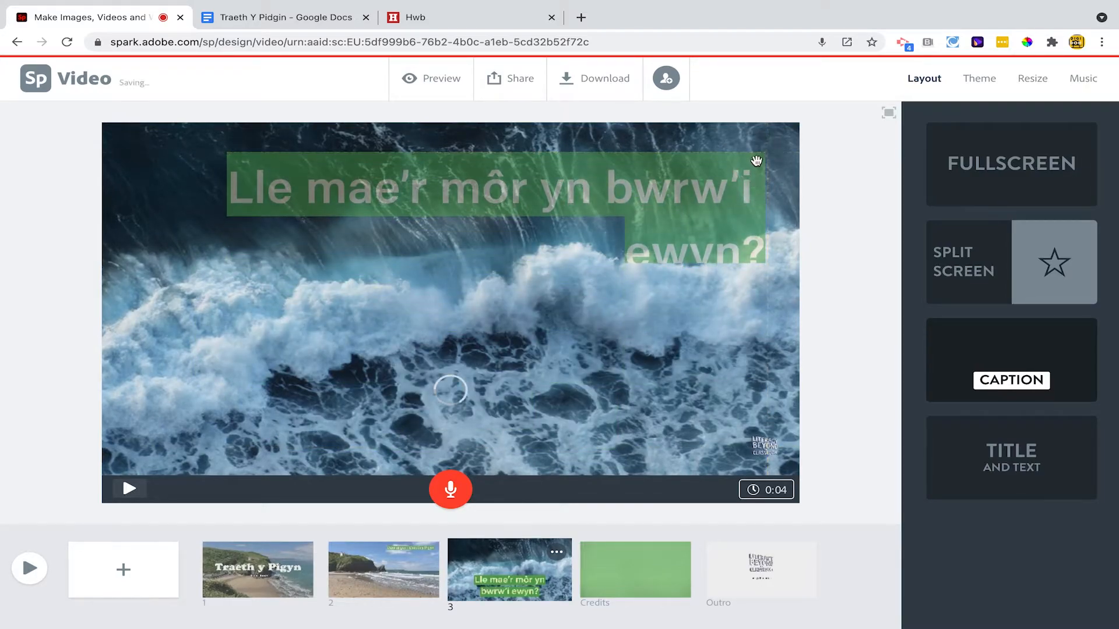
{"action": "left_click", "coordinate": [631, 216]}
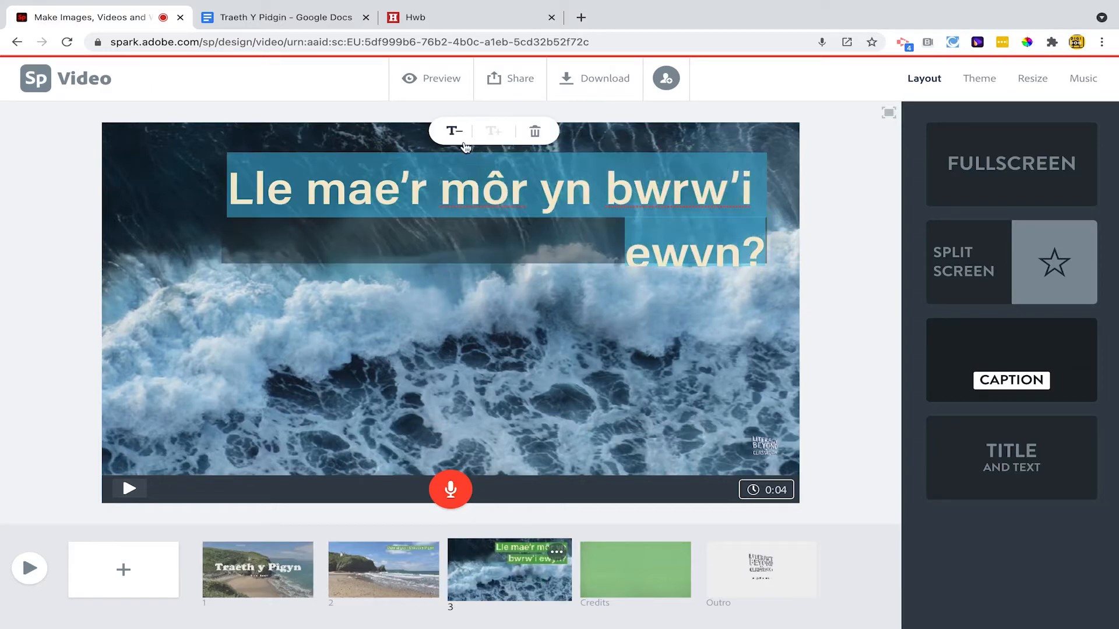
{"action": "left_click", "coordinate": [453, 130]}
{"action": "left_click", "coordinate": [850, 190]}
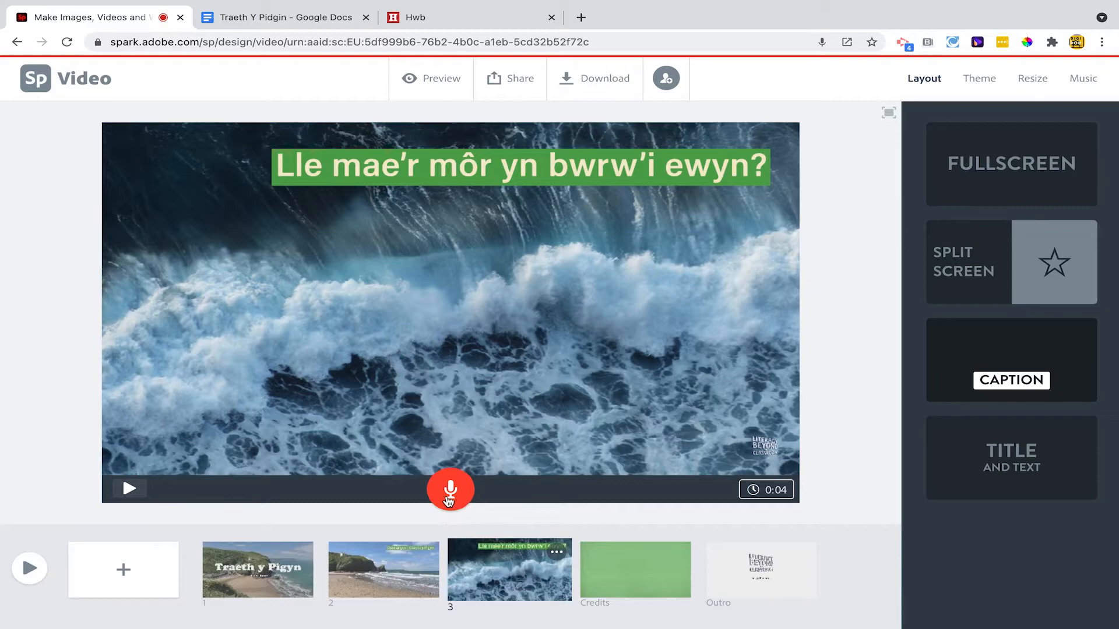
{"action": "left_click", "coordinate": [449, 501]}
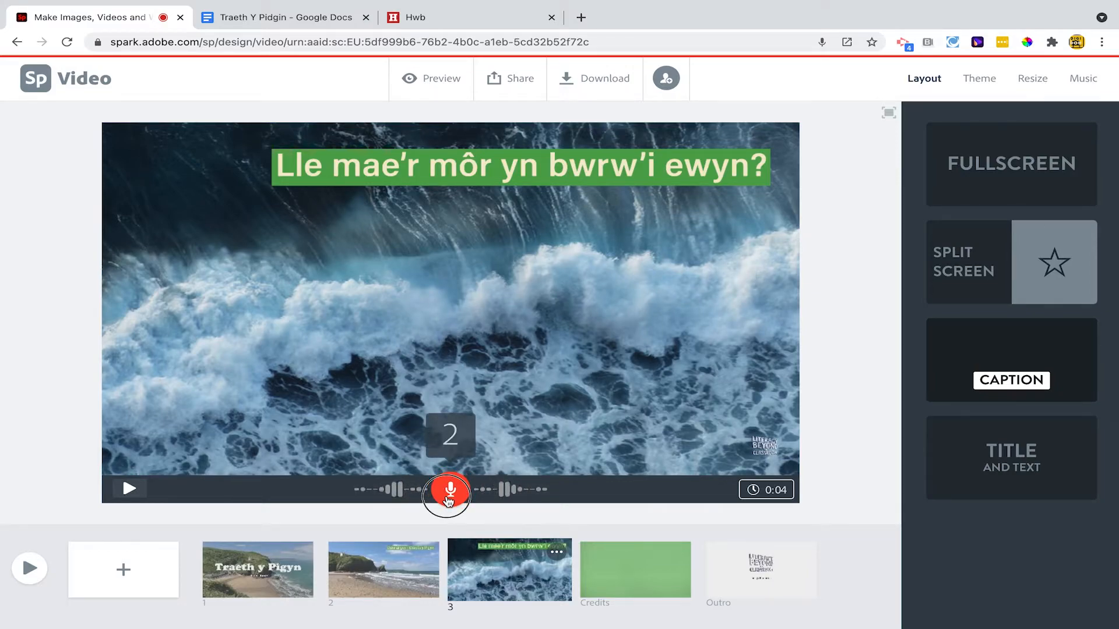
{"action": "left_click_drag", "start_coordinate": [448, 501], "coordinate": [448, 501]}
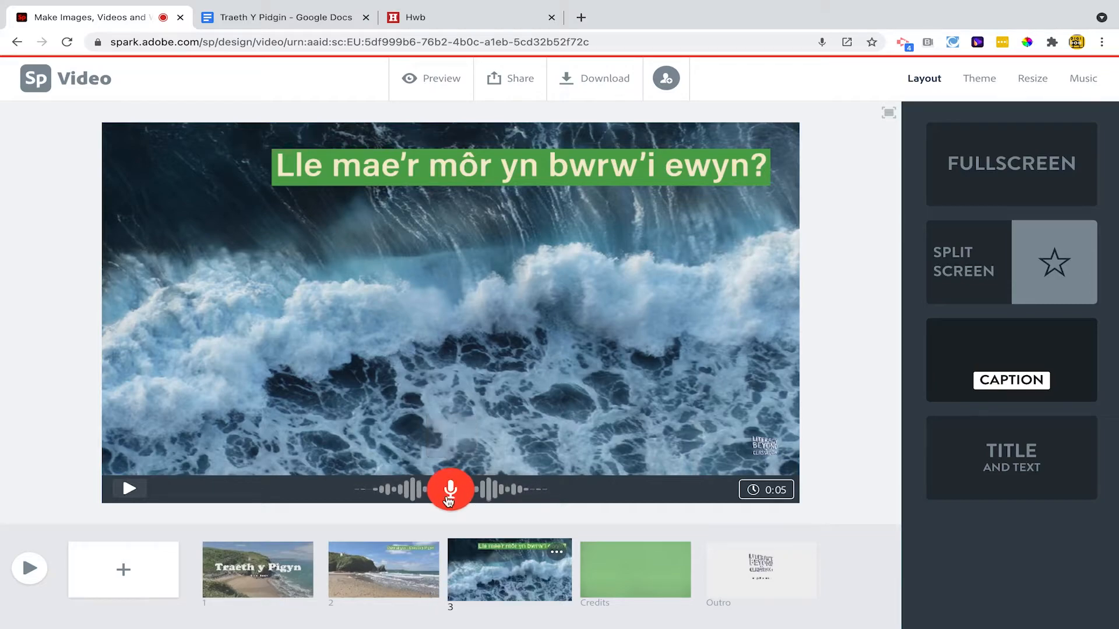
Add a fourth slide and paste the lines "Ddoi di gen i? Ddoi di gen i?" and "Ddoi di ddim?" from the Google Docs document
{"action": "left_click", "coordinate": [132, 574]}
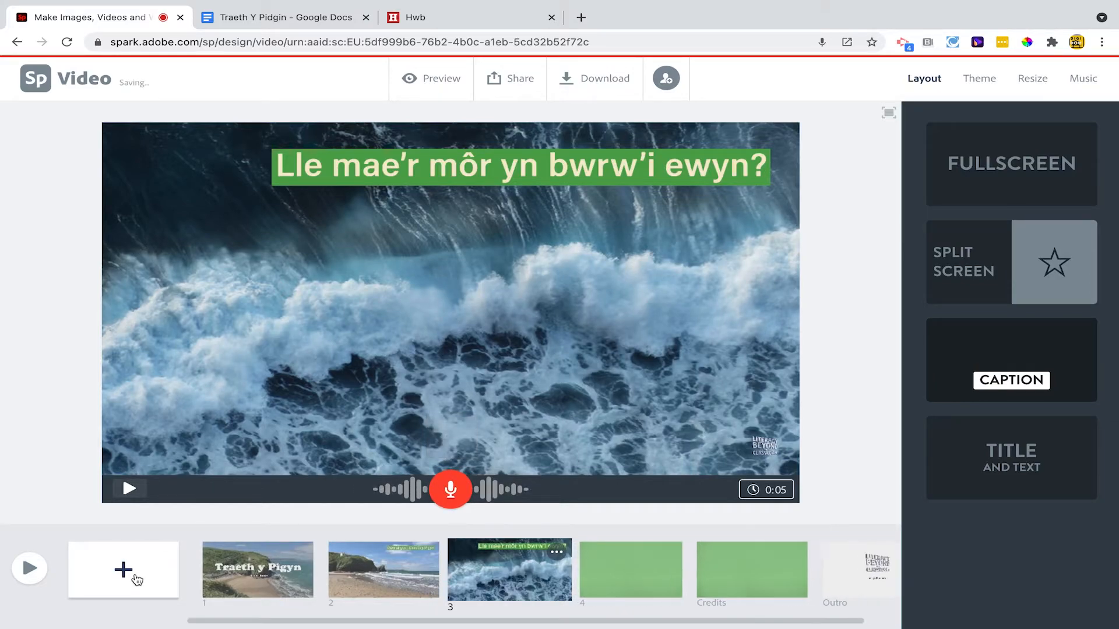
{"action": "left_click", "coordinate": [283, 12]}
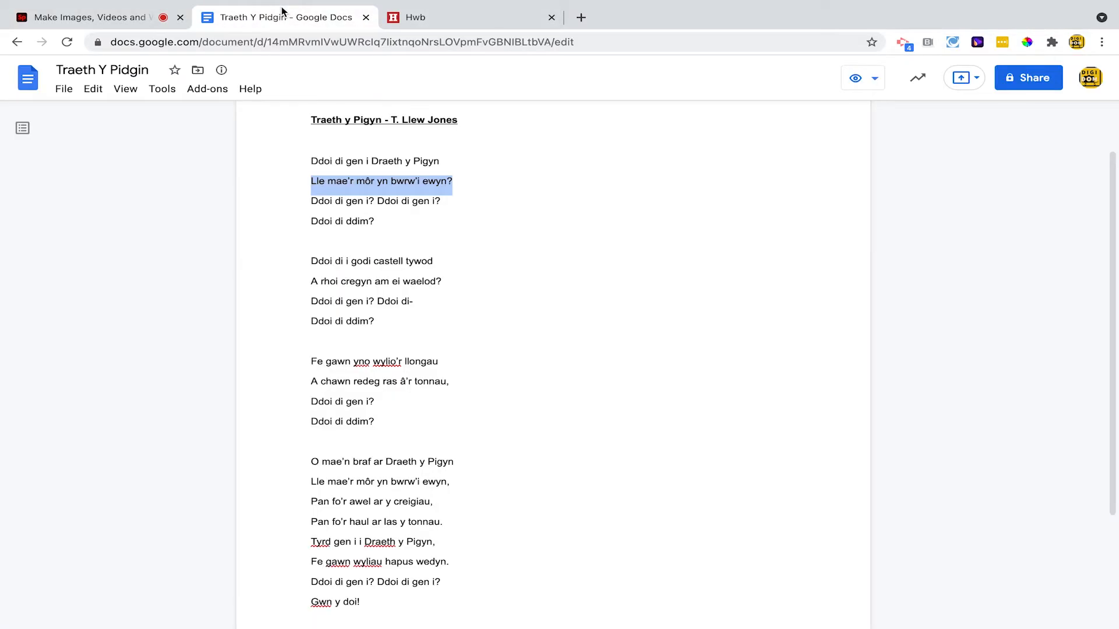
{"action": "left_click_drag", "start_coordinate": [281, 200], "coordinate": [405, 218]}
{"action": "key", "text": "ctrl+c"}
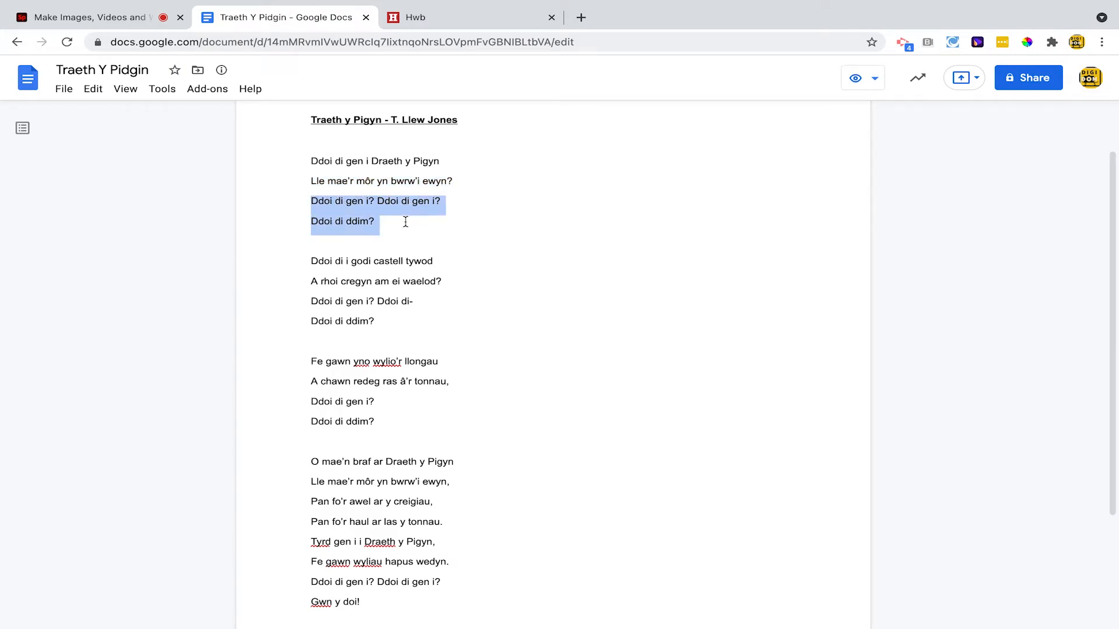
{"action": "left_click", "coordinate": [99, 18]}
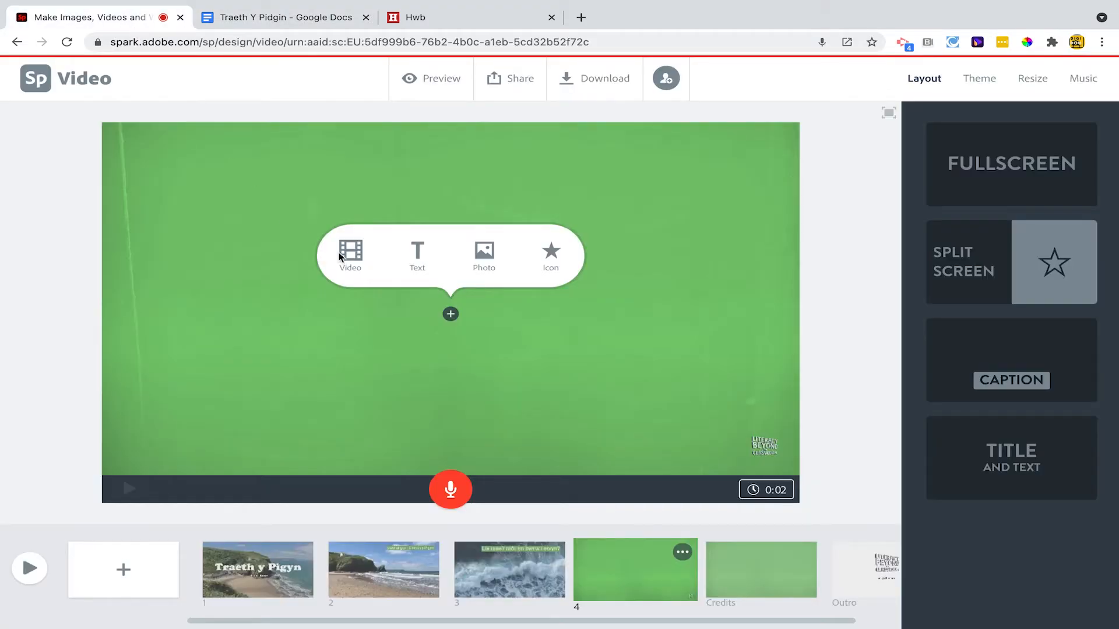
{"action": "left_click", "coordinate": [426, 260]}
{"action": "key", "text": "ctrl+v"}
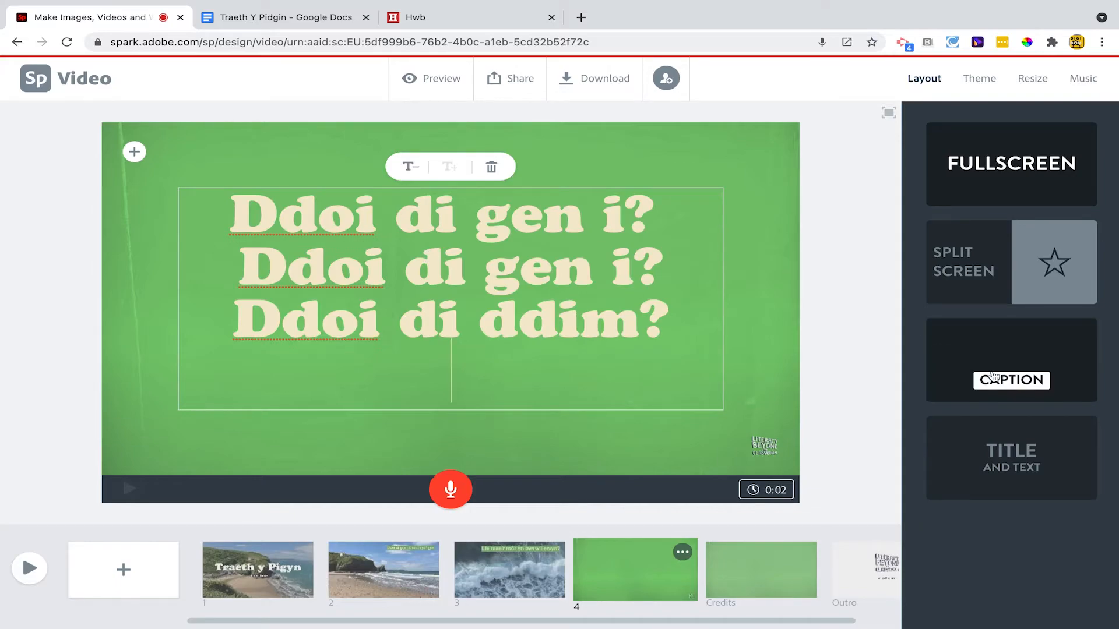
Apply the Split Screen layout to slide 4 and fill its empty half with the rainbow-lit open hand photo from a "hand" search
{"action": "left_click", "coordinate": [992, 376]}
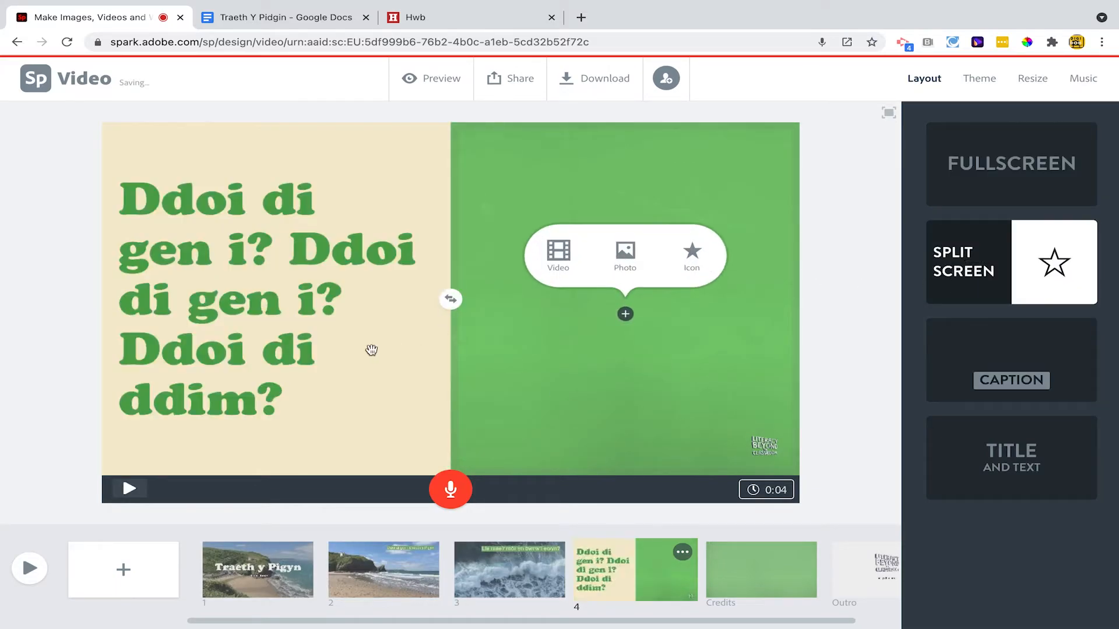
{"action": "left_click", "coordinate": [623, 265]}
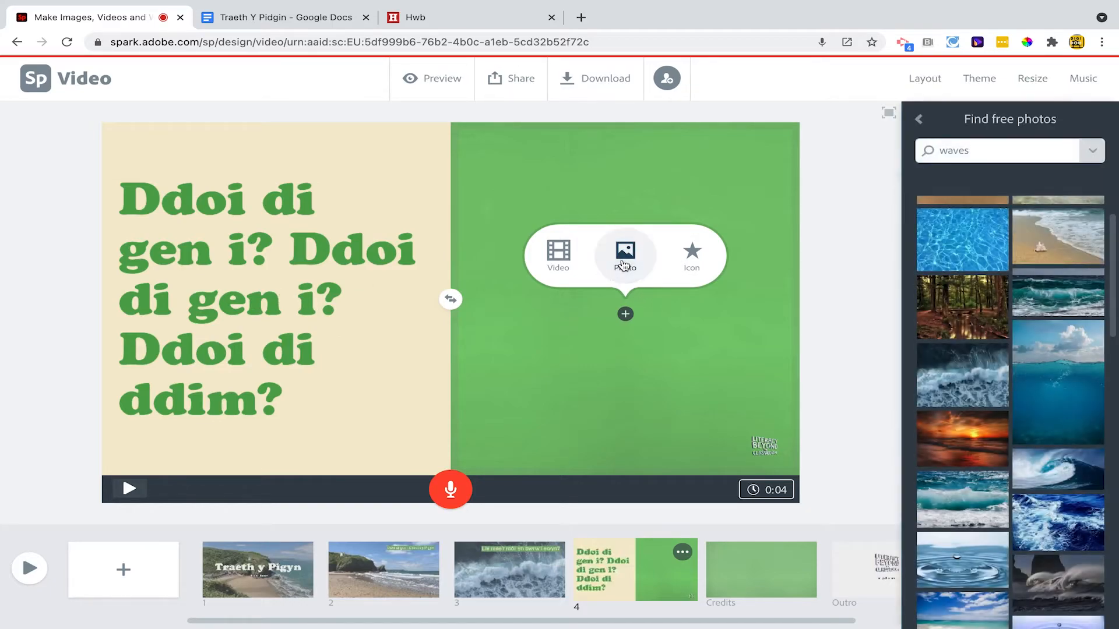
{"action": "left_click", "coordinate": [954, 150]}
{"action": "double_click", "coordinate": [954, 150]}
{"action": "type", "text": "hand"}
{"action": "key", "text": "Return"}
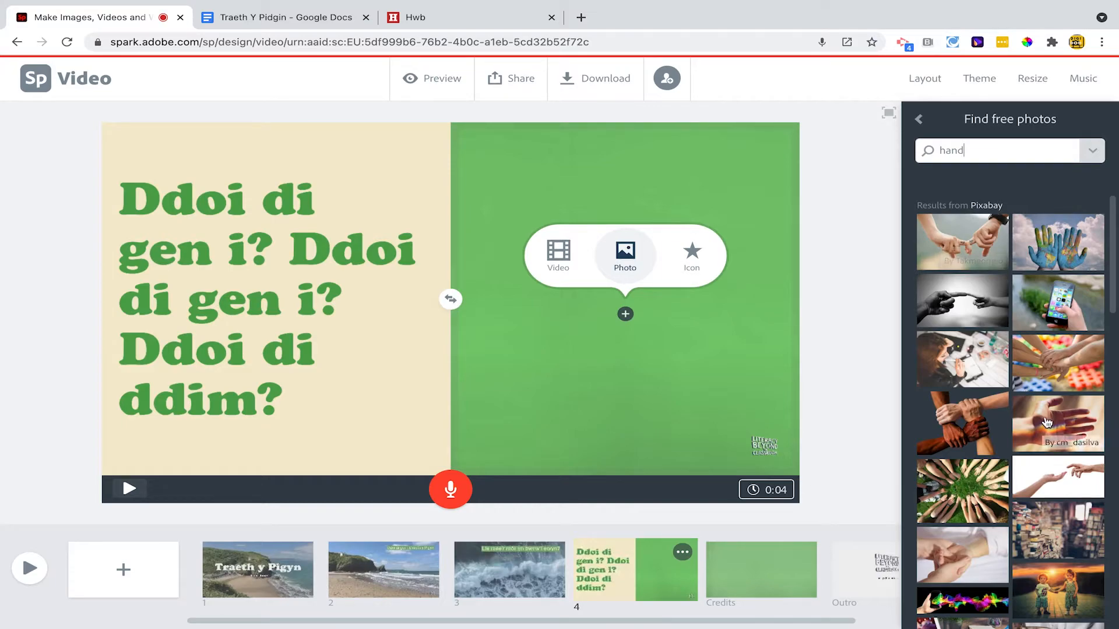
{"action": "left_click", "coordinate": [1047, 421]}
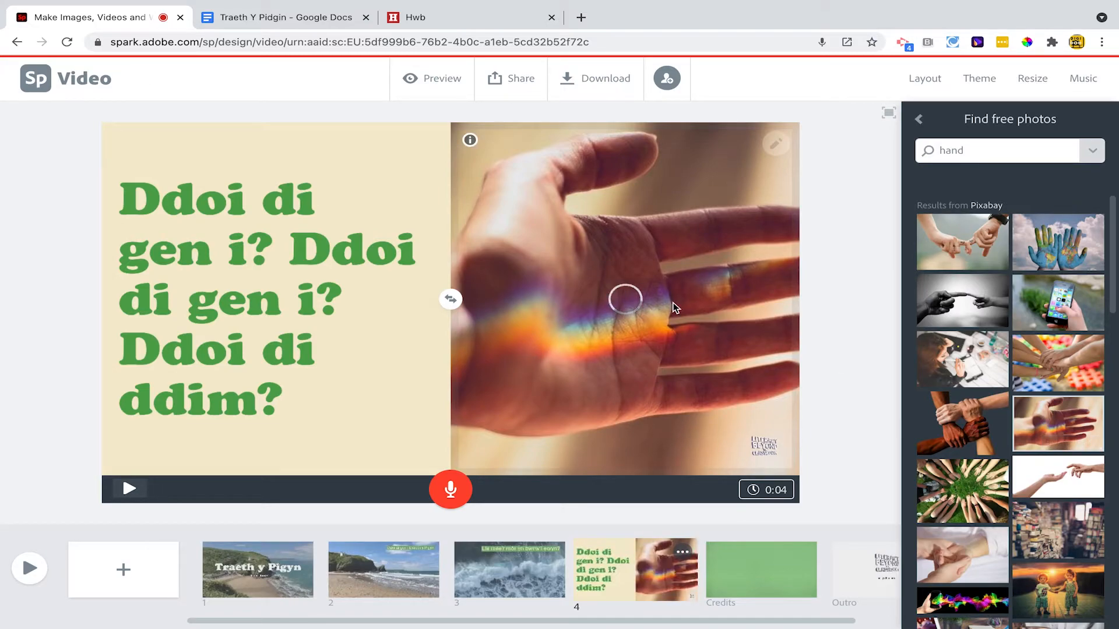
Try the sunset photo of two children holding hands on slide 4 and switch back to the rainbow-lit hand photo
{"action": "scroll", "coordinate": [984, 496], "scroll_direction": "down", "scroll_amount": 3}
{"action": "scroll", "coordinate": [984, 495], "scroll_direction": "down", "scroll_amount": 1}
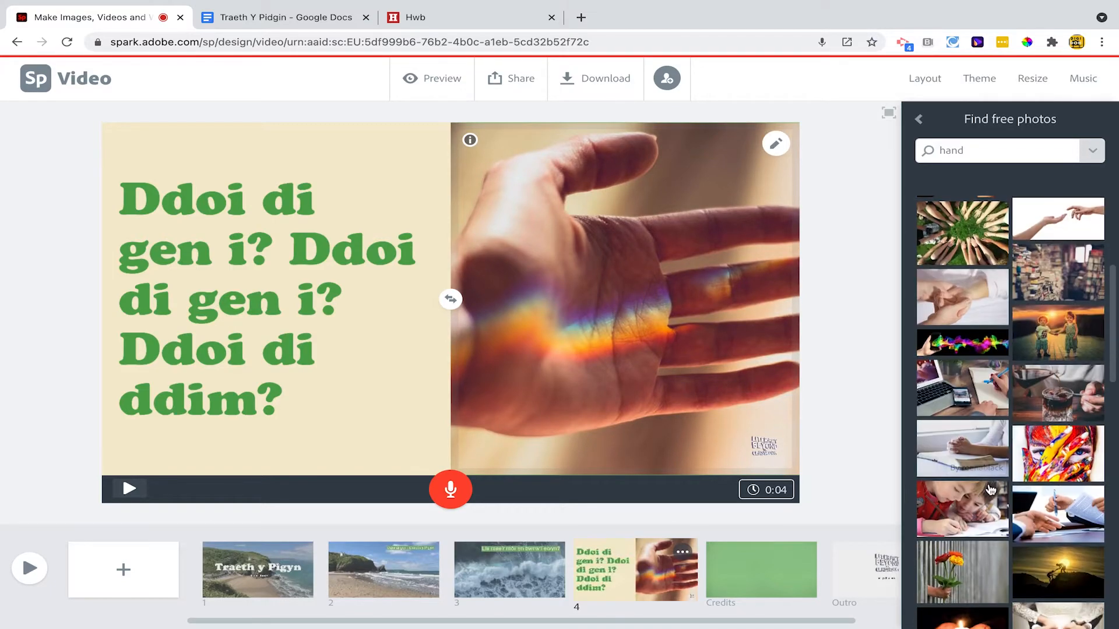
{"action": "left_click", "coordinate": [1064, 322]}
{"action": "scroll", "coordinate": [932, 314], "scroll_direction": "up", "scroll_amount": 3}
{"action": "left_click", "coordinate": [1030, 354]}
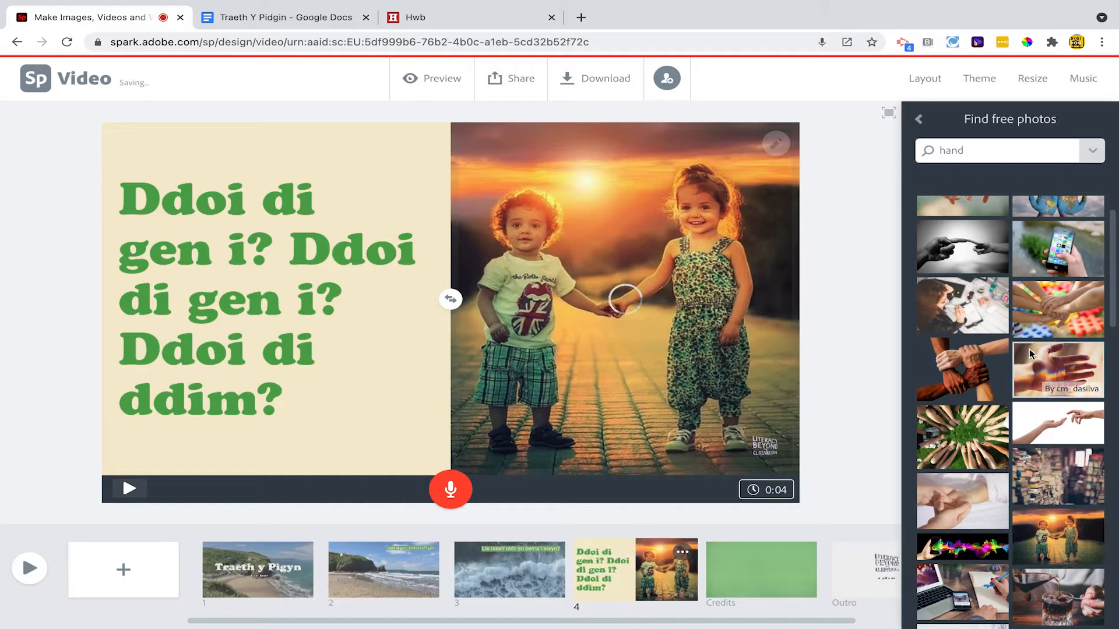
Record the voice narration for slide 4
{"action": "left_click", "coordinate": [450, 494]}
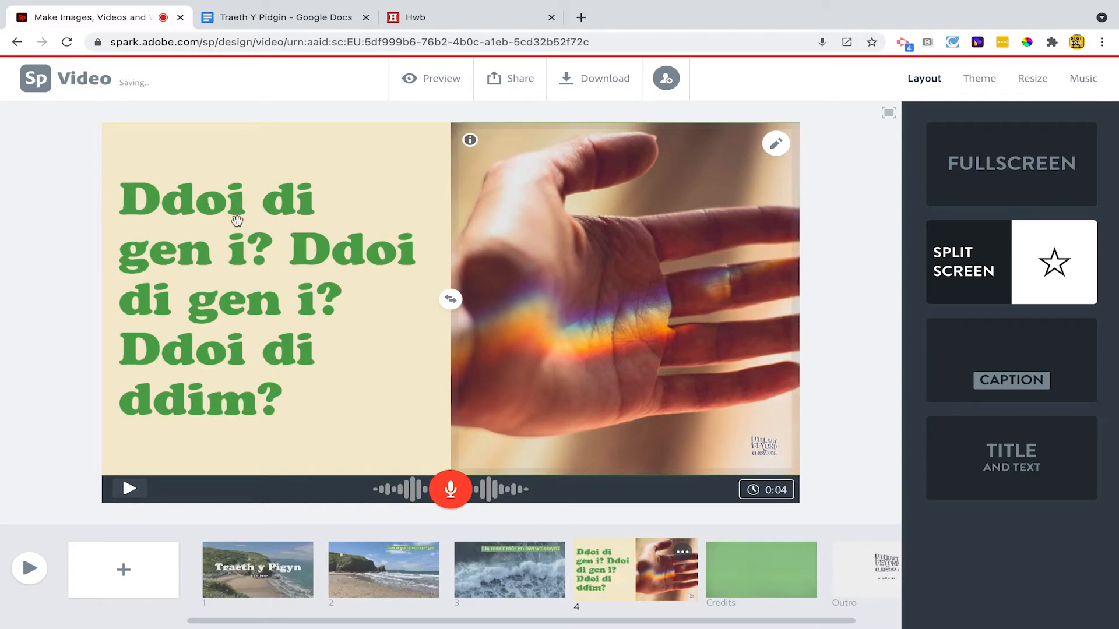
Copy "Ddoi di i godi castell tywod" and "A rhoi cregyn am ei waelod?" from Google Docs, and add a fifth slide with the Split Screen layout
{"action": "left_click", "coordinate": [252, 19]}
{"action": "left_click_drag", "start_coordinate": [310, 261], "coordinate": [446, 281]}
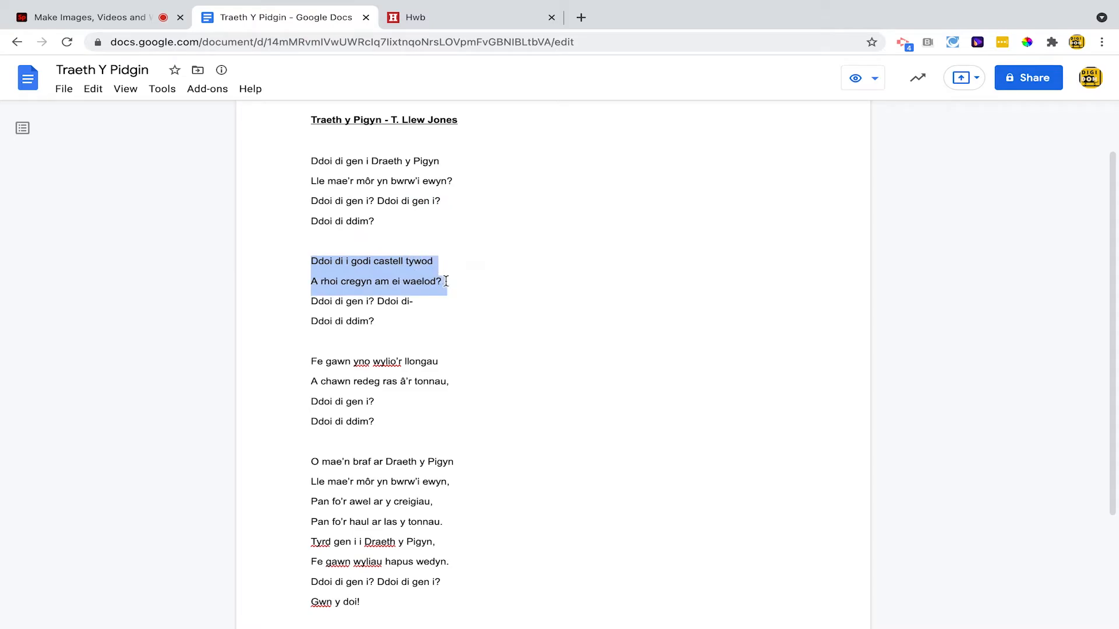
{"action": "left_click", "coordinate": [106, 18]}
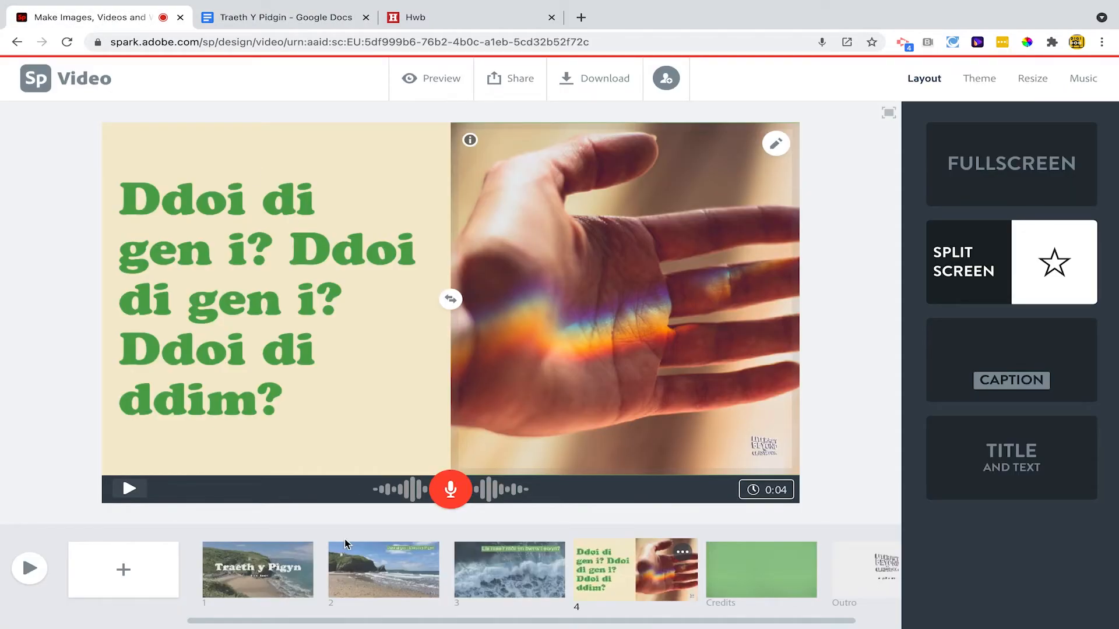
{"action": "left_click", "coordinate": [115, 573]}
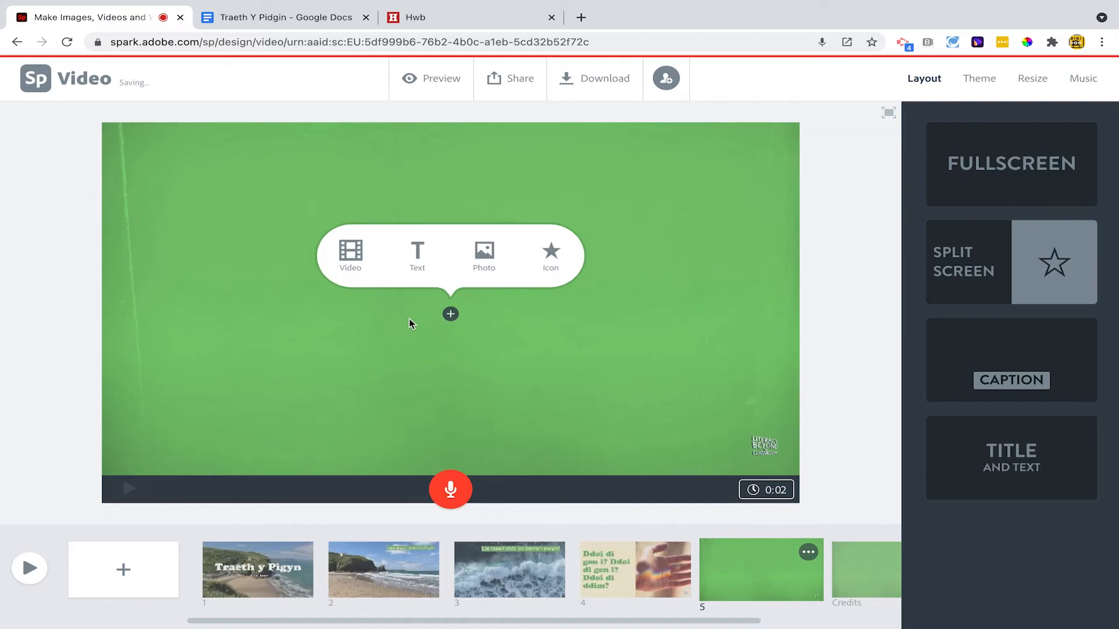
{"action": "left_click", "coordinate": [980, 266]}
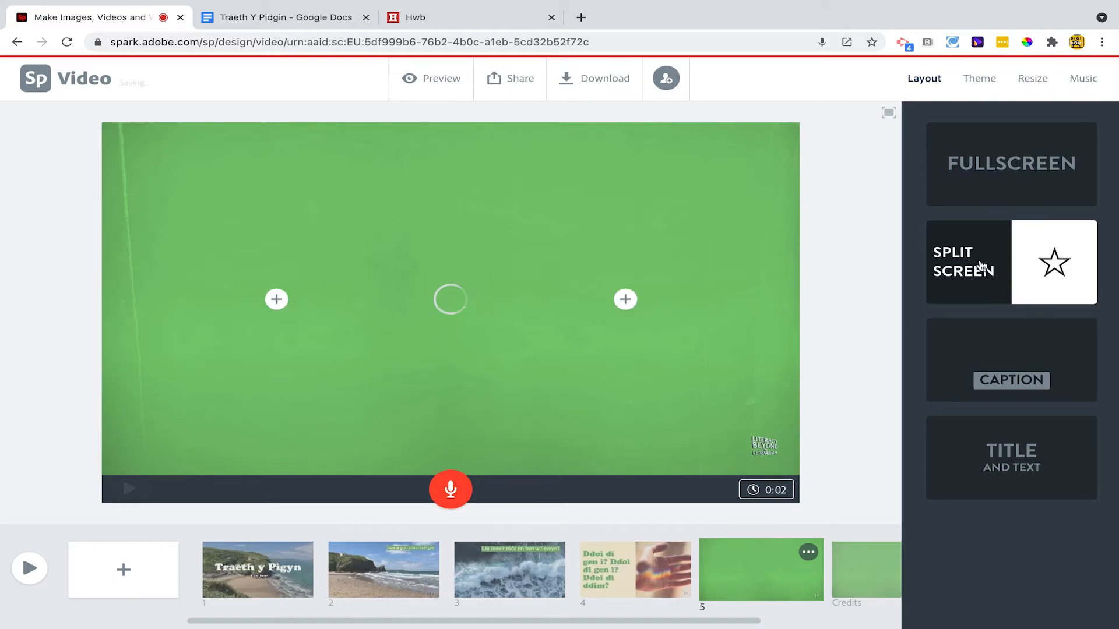
{"action": "left_click", "coordinate": [276, 299]}
{"action": "left_click", "coordinate": [254, 257]}
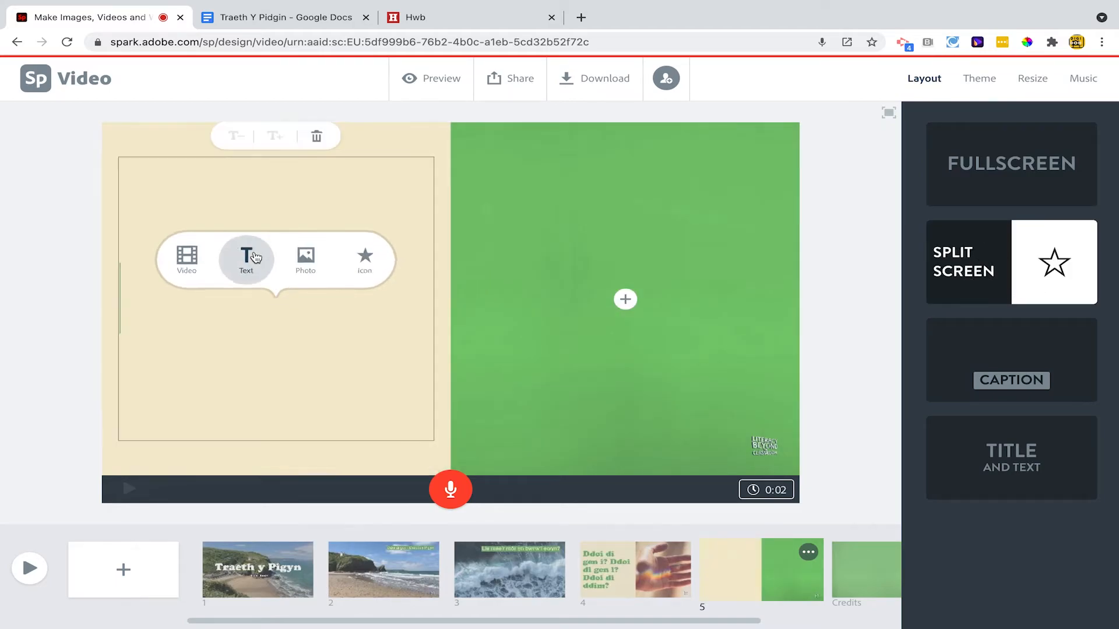
{"action": "left_click", "coordinate": [315, 140]}
Search the icons for "sandcastle" and place the solid flagged sandcastle icon in the cream half of slide 5
{"action": "left_click", "coordinate": [276, 299]}
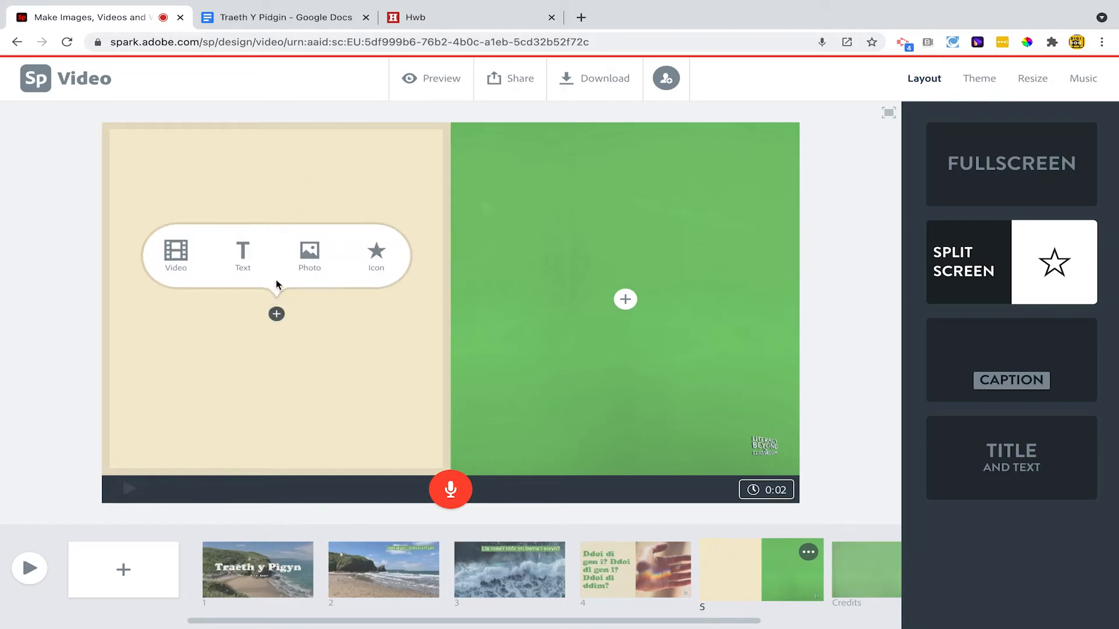
{"action": "left_click", "coordinate": [373, 256]}
{"action": "type", "text": "hand"}
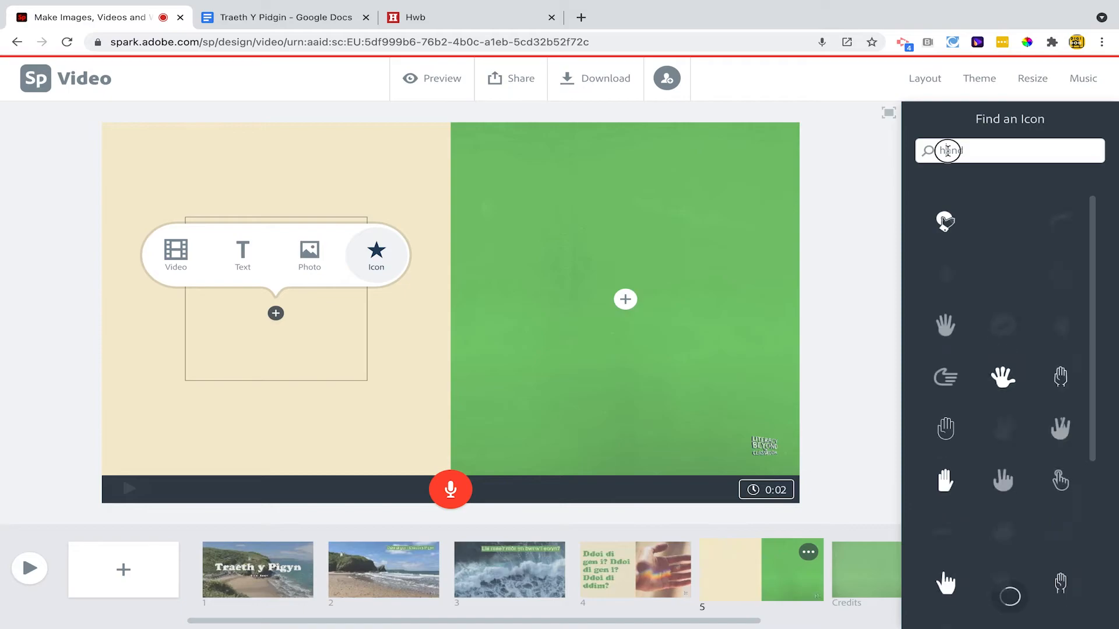
{"action": "double_click", "coordinate": [947, 151]}
{"action": "type", "text": "sandcastle"}
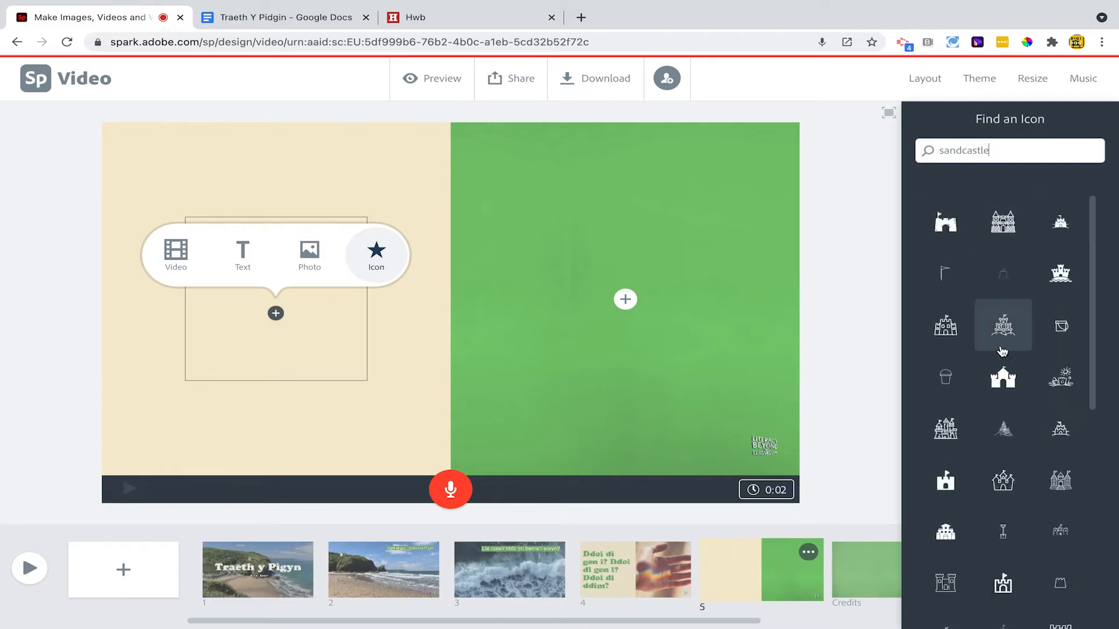
{"action": "scroll", "coordinate": [997, 460], "scroll_direction": "down", "scroll_amount": 3}
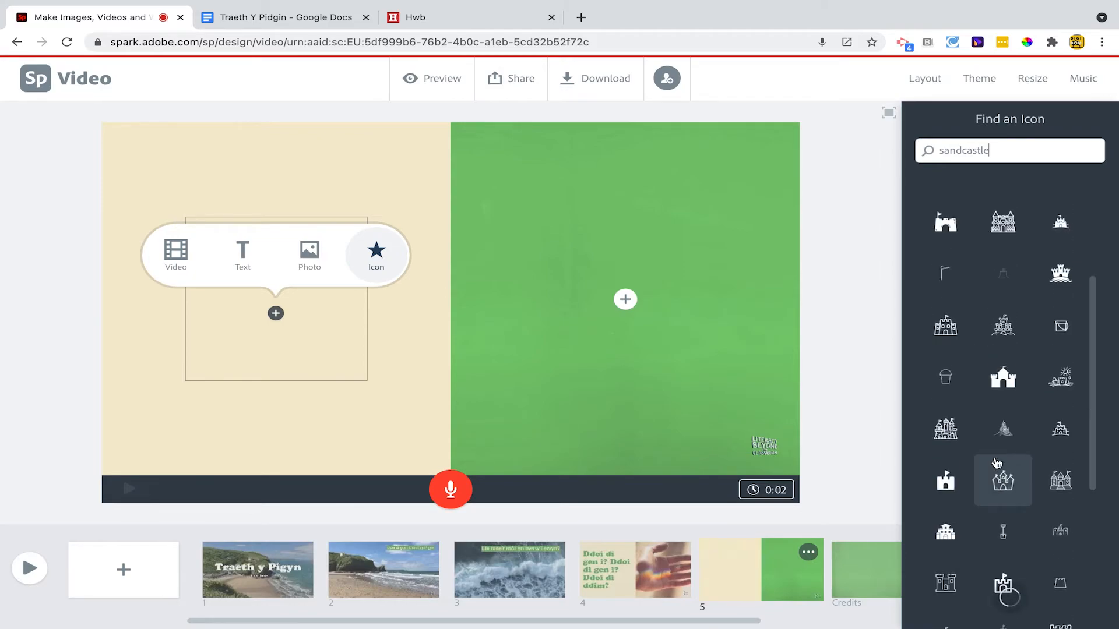
{"action": "left_click", "coordinate": [949, 229]}
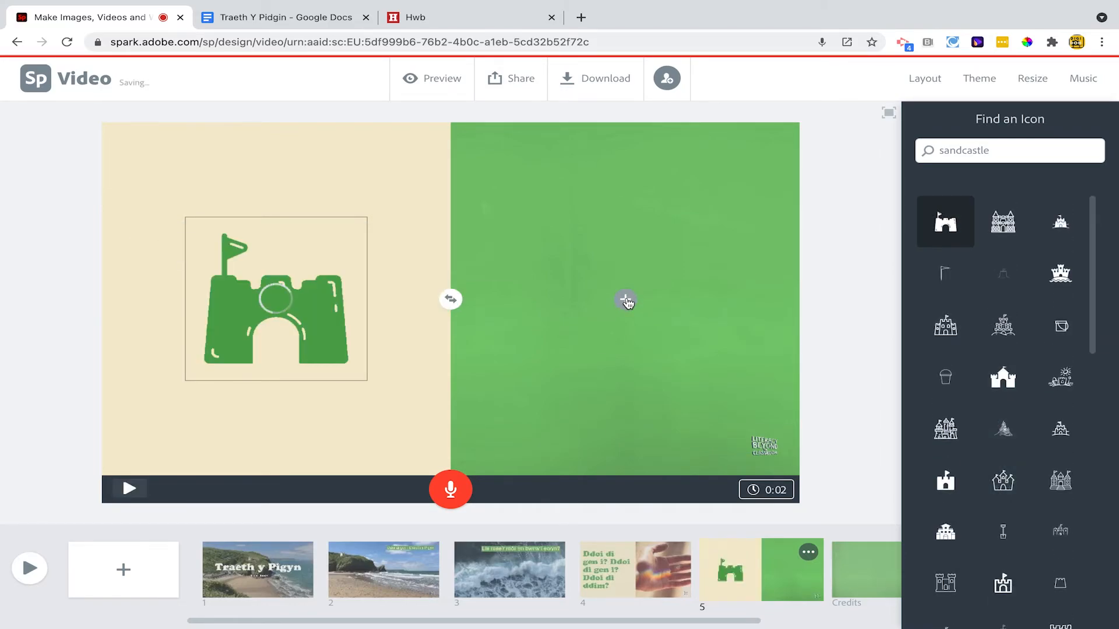
Add a solid fan-shaped seashell icon from a "shell" search to the green half of slide 5
{"action": "left_click", "coordinate": [625, 299]}
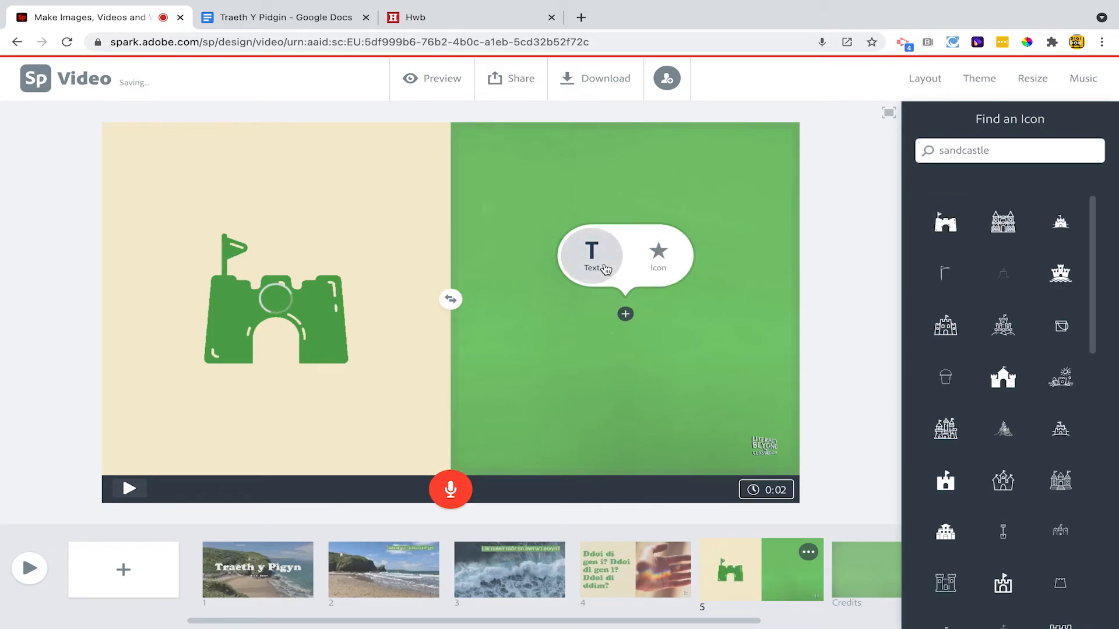
{"action": "left_click", "coordinate": [658, 262]}
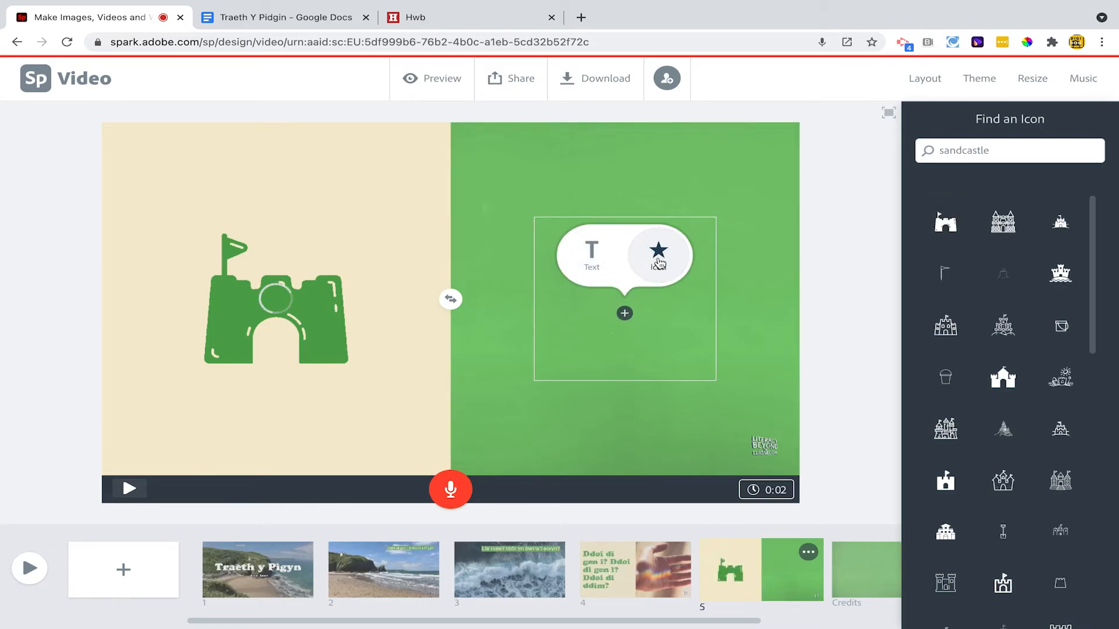
{"action": "key", "text": "ctrl+a"}
{"action": "type", "text": "s"}
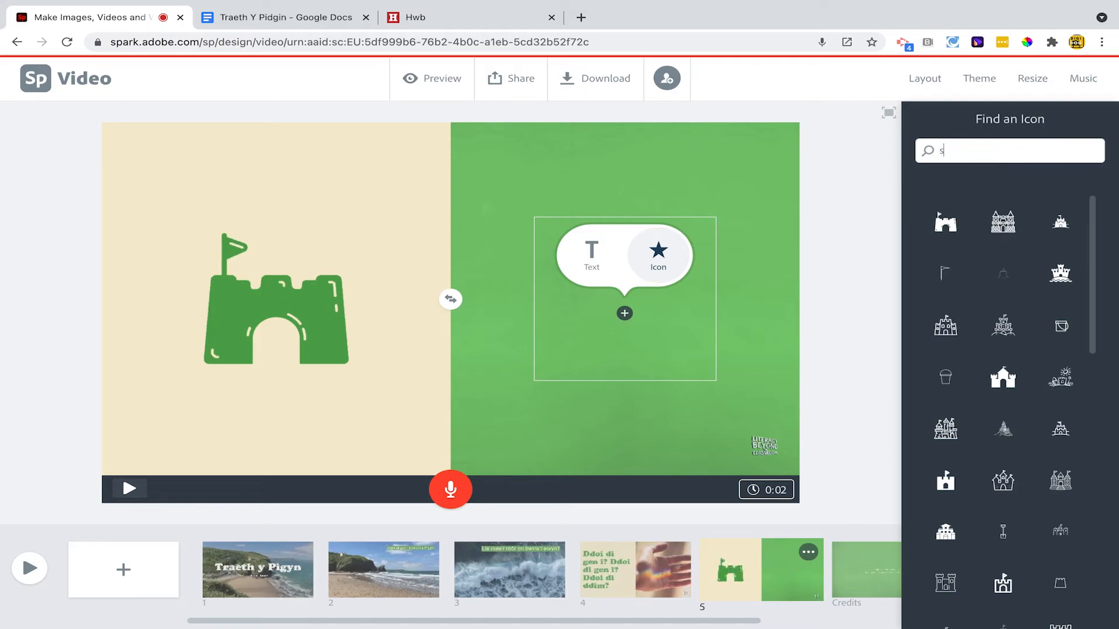
{"action": "key", "text": "Return"}
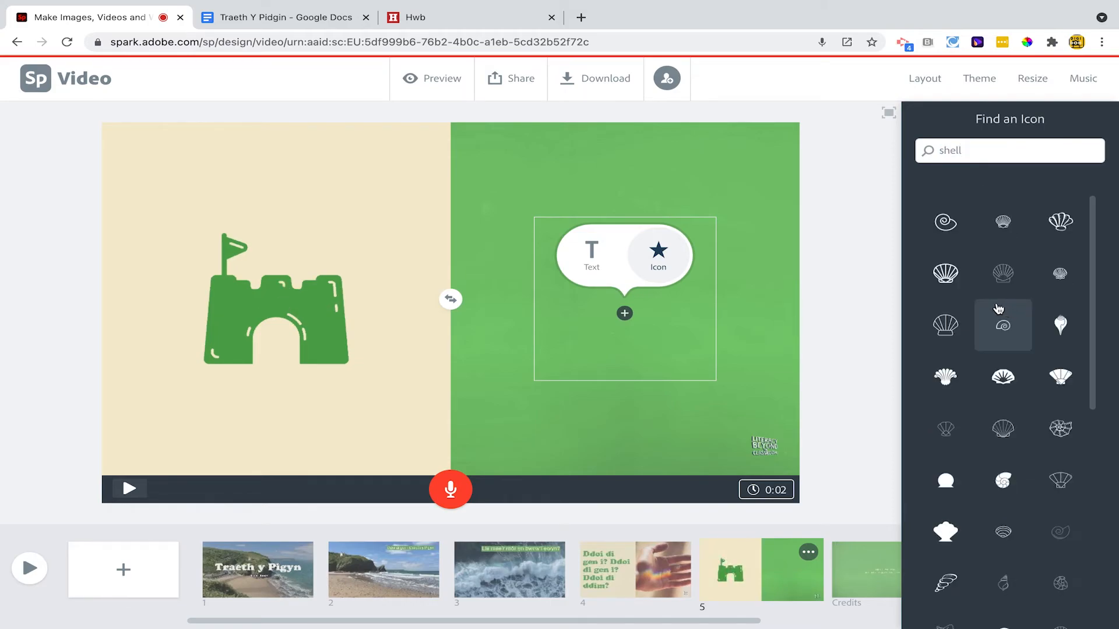
{"action": "left_click", "coordinate": [1005, 377]}
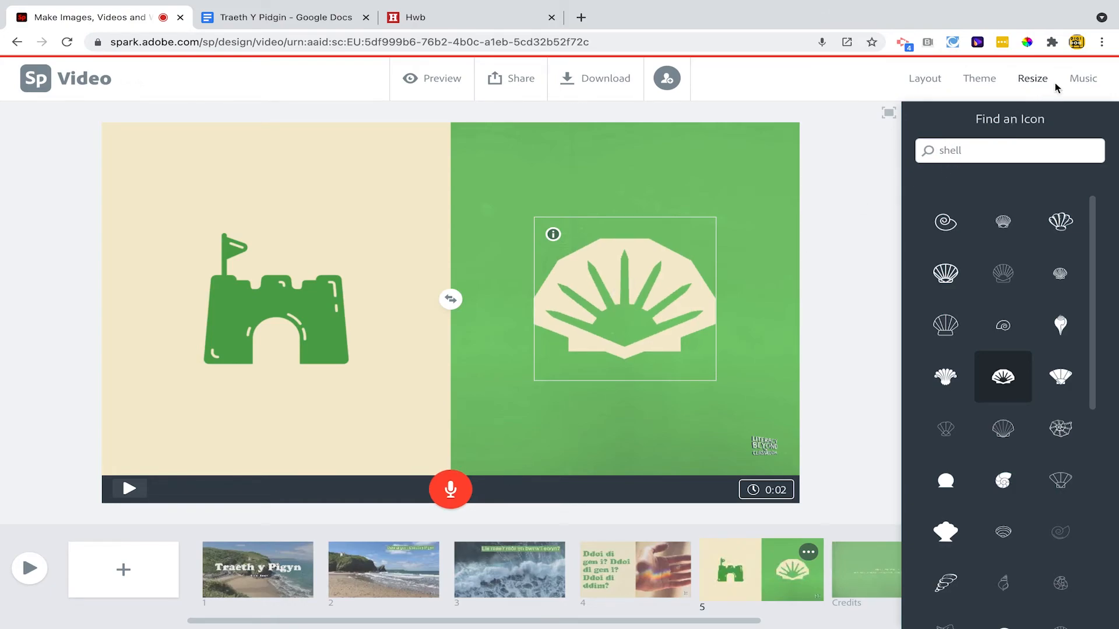
Preview the Warm track "Sweet Arrival", set it as the video's background music and lower the music volume slightly
{"action": "left_click", "coordinate": [1077, 82]}
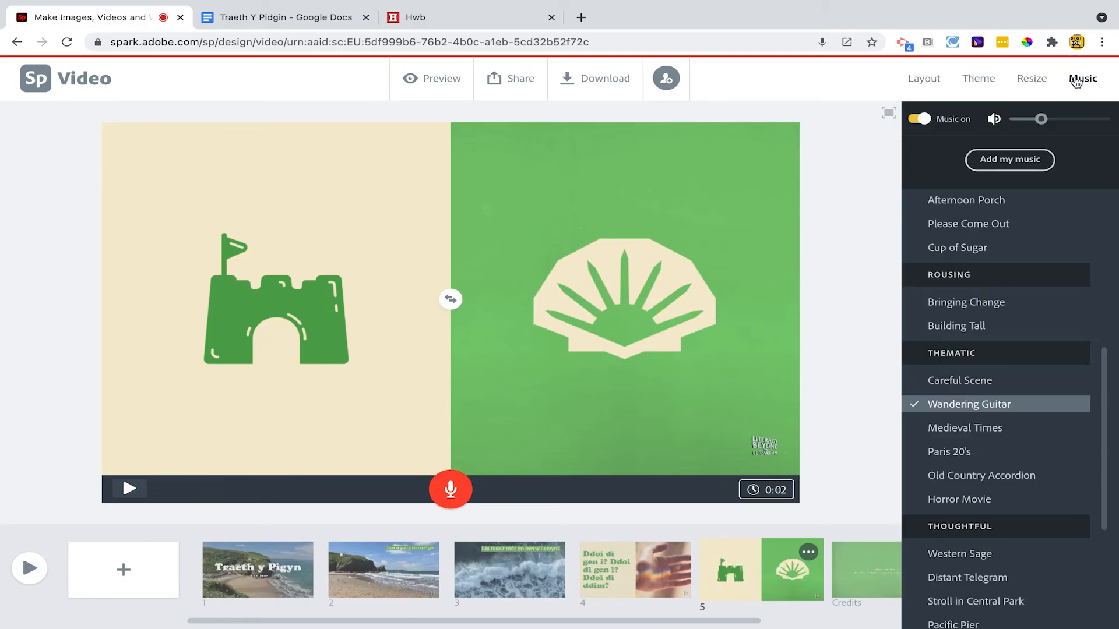
{"action": "scroll", "coordinate": [956, 475], "scroll_direction": "down", "scroll_amount": 4}
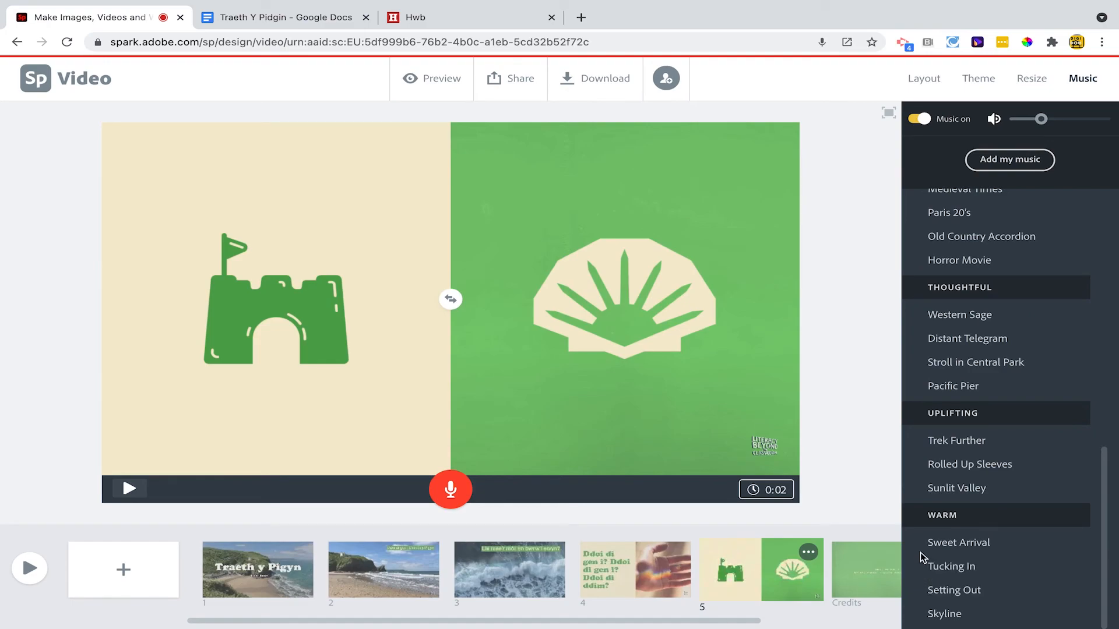
{"action": "left_click", "coordinate": [915, 547]}
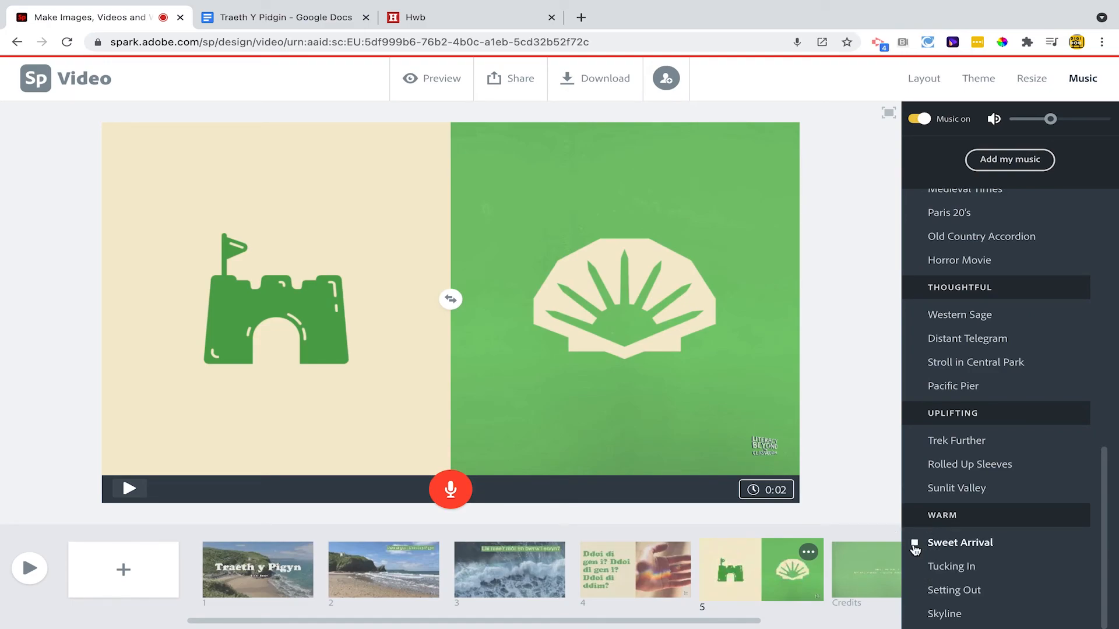
{"action": "left_click", "coordinate": [958, 544]}
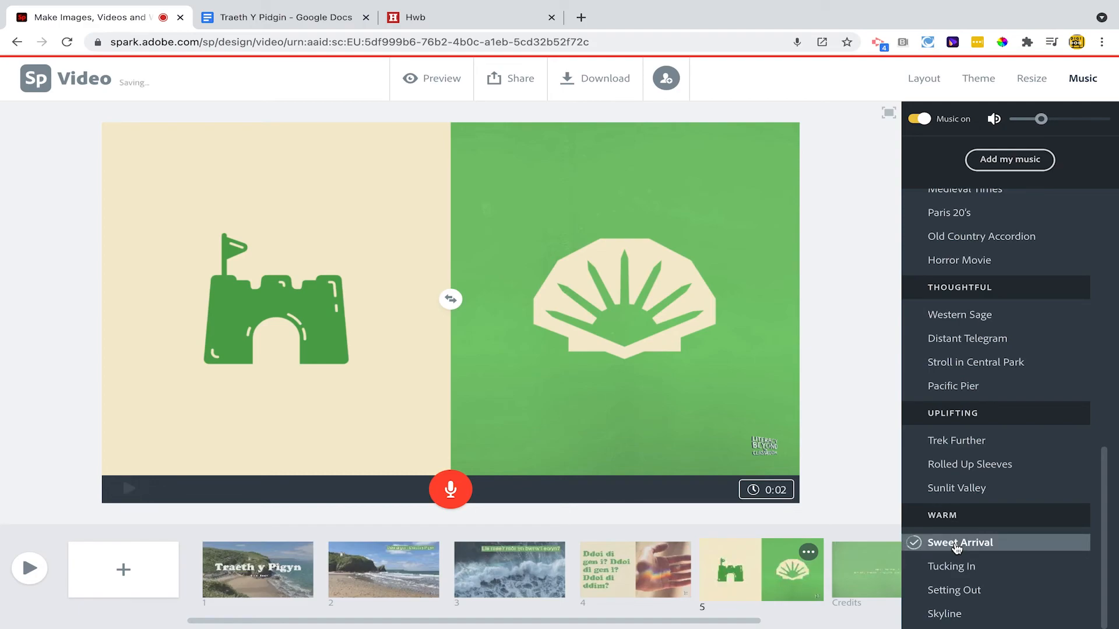
{"action": "left_click_drag", "start_coordinate": [1040, 119], "coordinate": [1028, 125]}
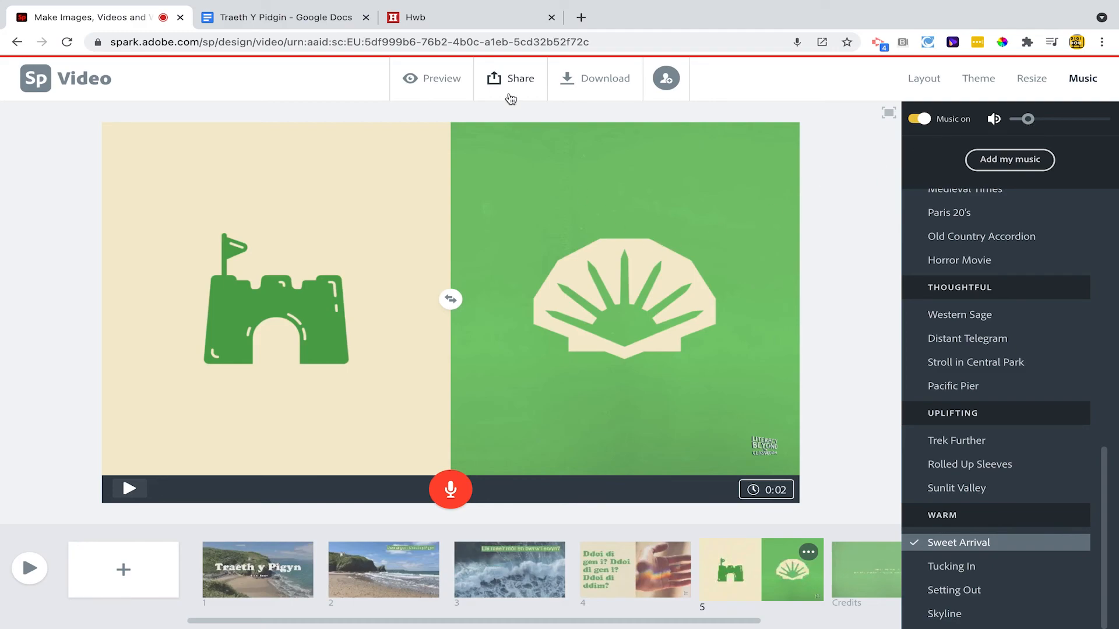
Start downloading the video and cancel the download while it is being prepared
{"action": "left_click", "coordinate": [567, 86]}
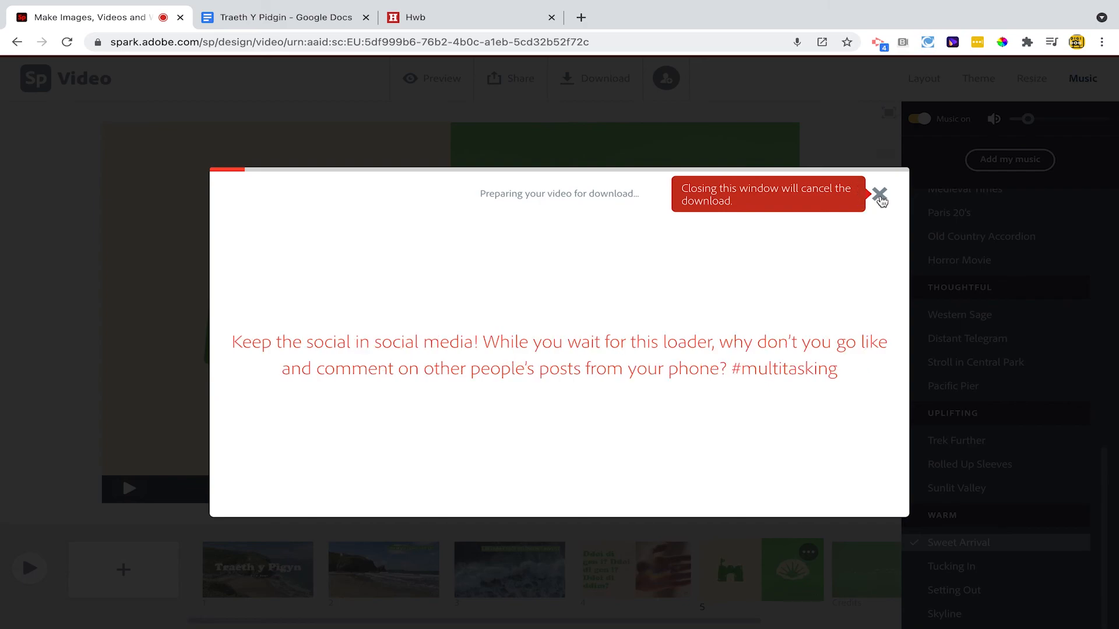
{"action": "left_click", "coordinate": [879, 195]}
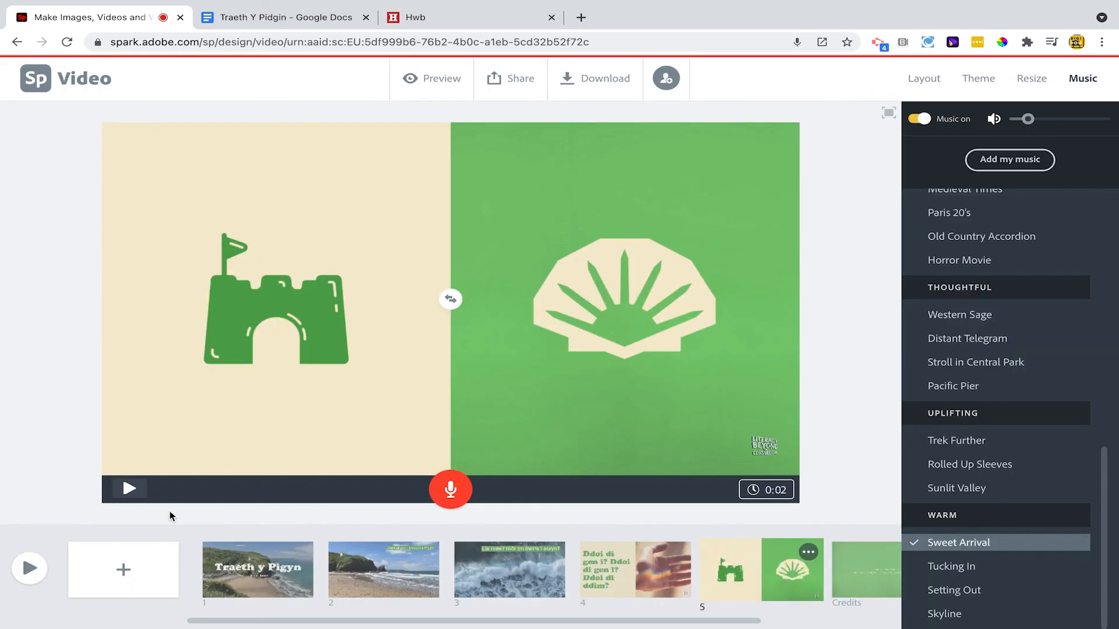
Publish the video under the title "Traeth Y Pidgin" with a shareable link and copy that link
{"action": "left_click", "coordinate": [511, 85]}
{"action": "left_click", "coordinate": [496, 115]}
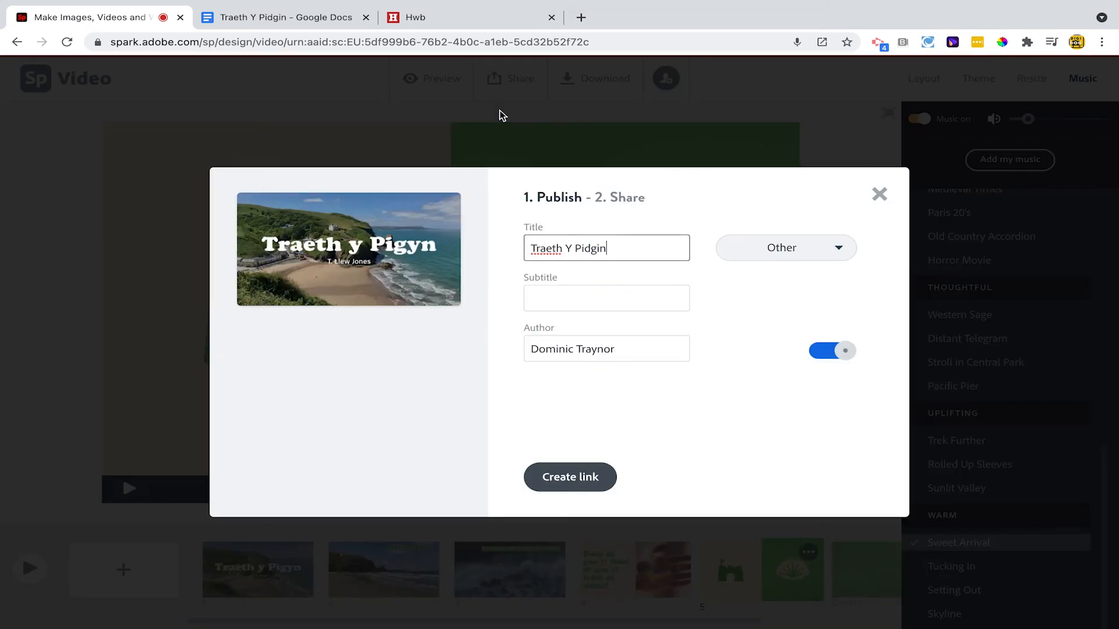
{"action": "left_click", "coordinate": [581, 485]}
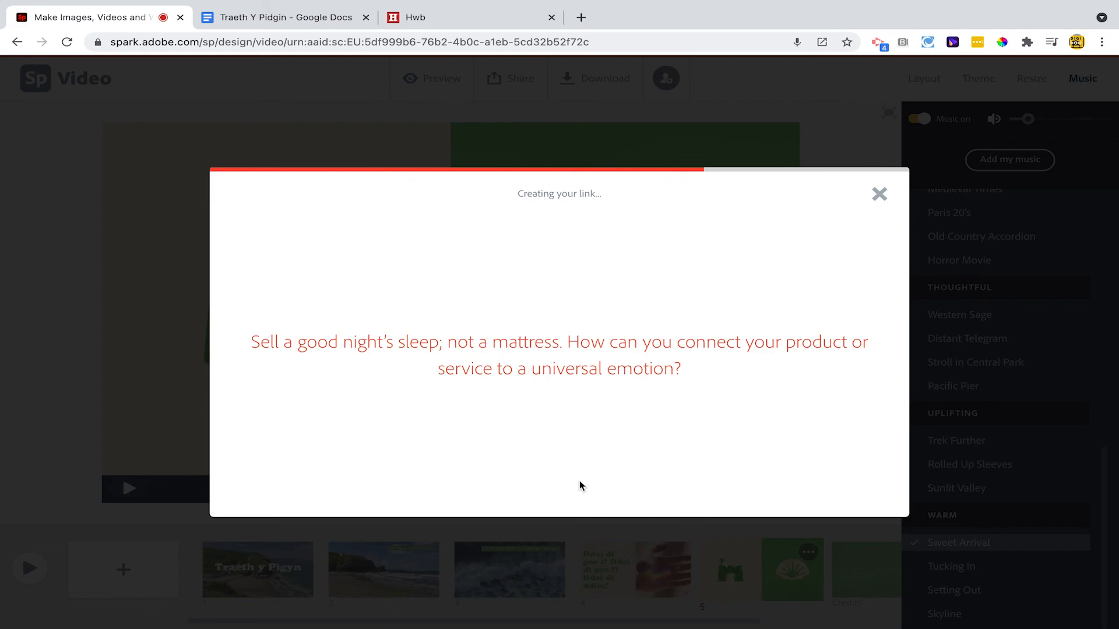
{"action": "left_click", "coordinate": [827, 260]}
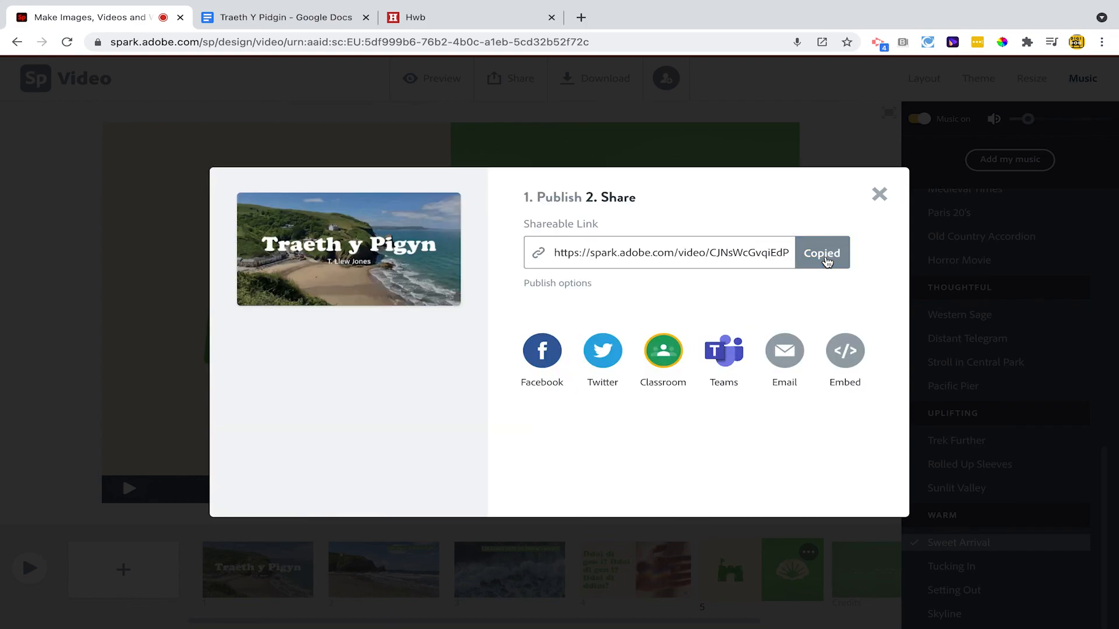